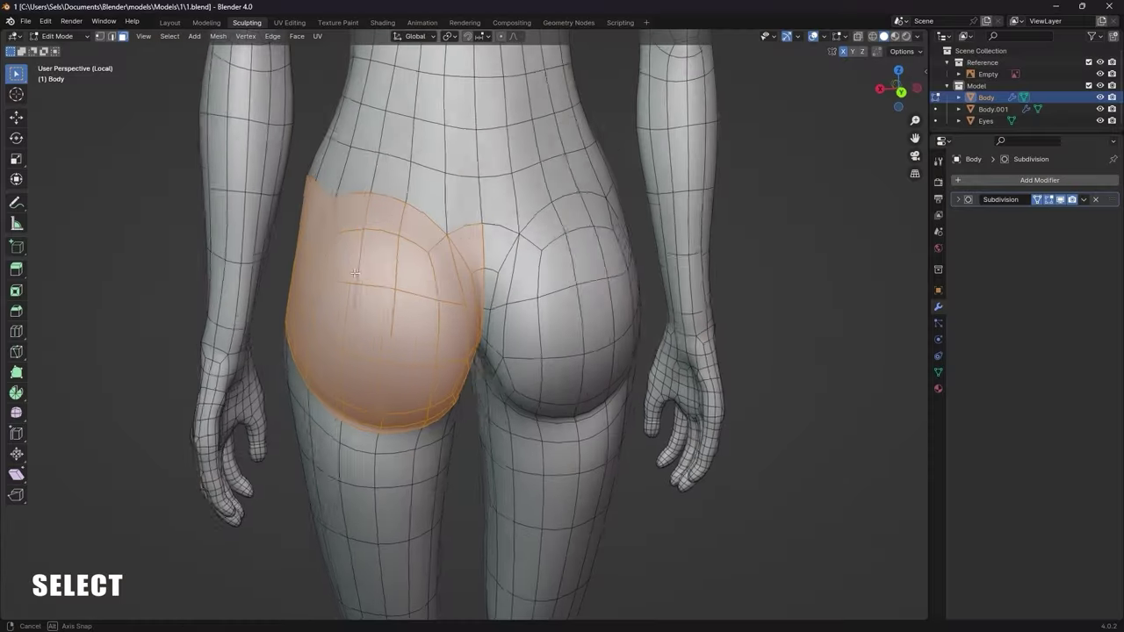
# - Duplicate the selected hip faces in place and separate the copy from the body as its own object for the shorts
pyautogui.moveTo(369, 263); pyautogui.dragTo(255, 247, button='middle')
pyautogui.hotkey('shift', 'd')
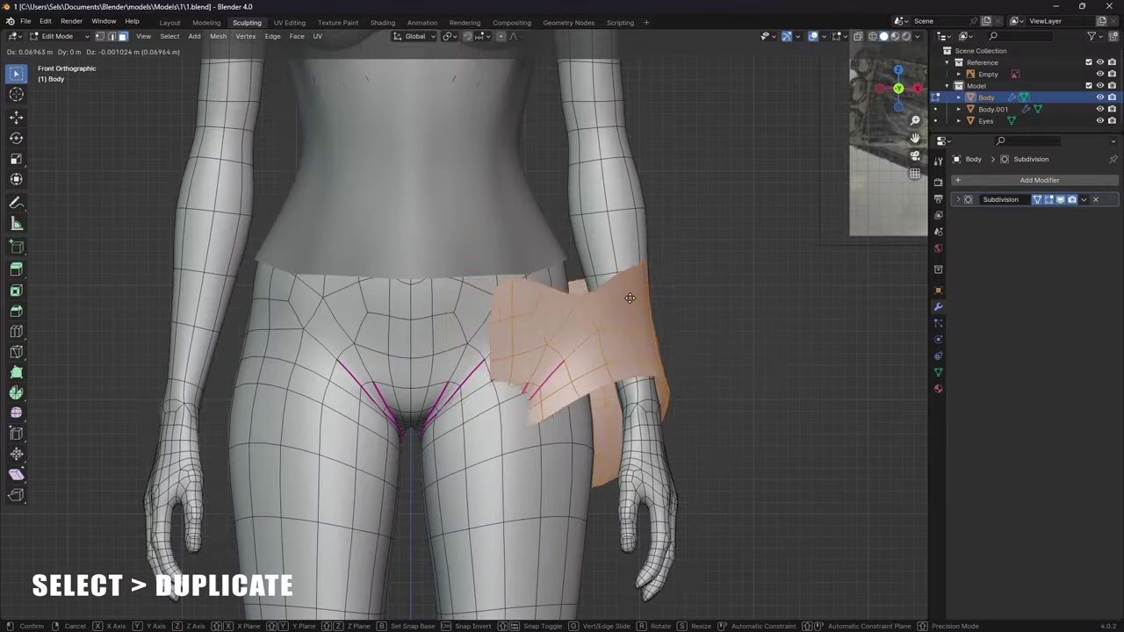
pyautogui.rightClick(646, 284)
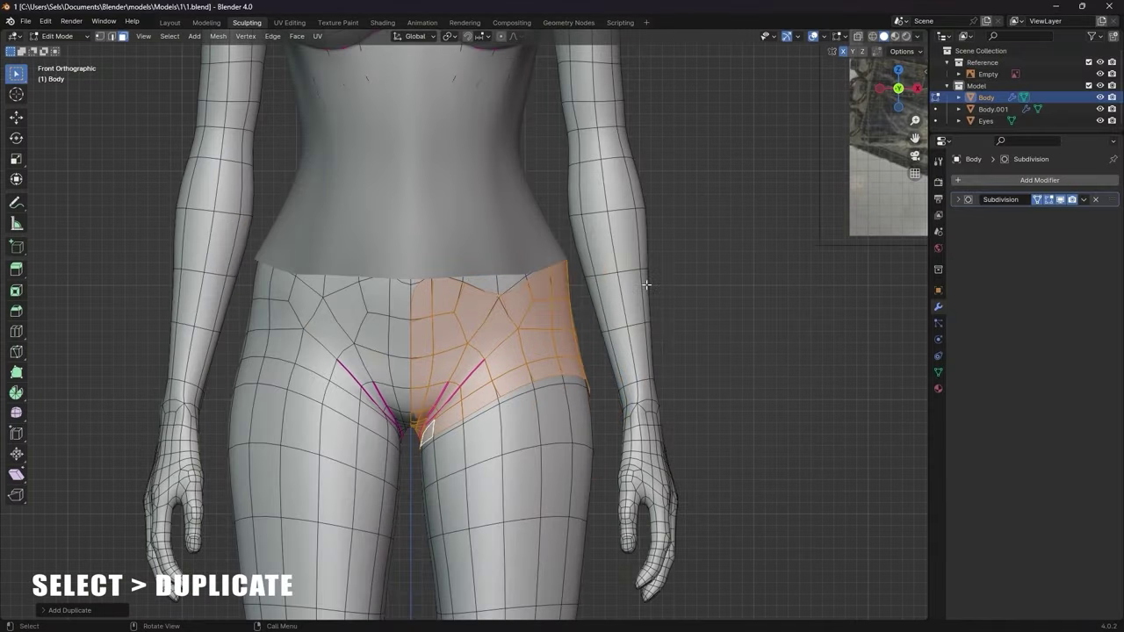
pyautogui.press('p')
pyautogui.click(646, 283)
pyautogui.press('Tab')
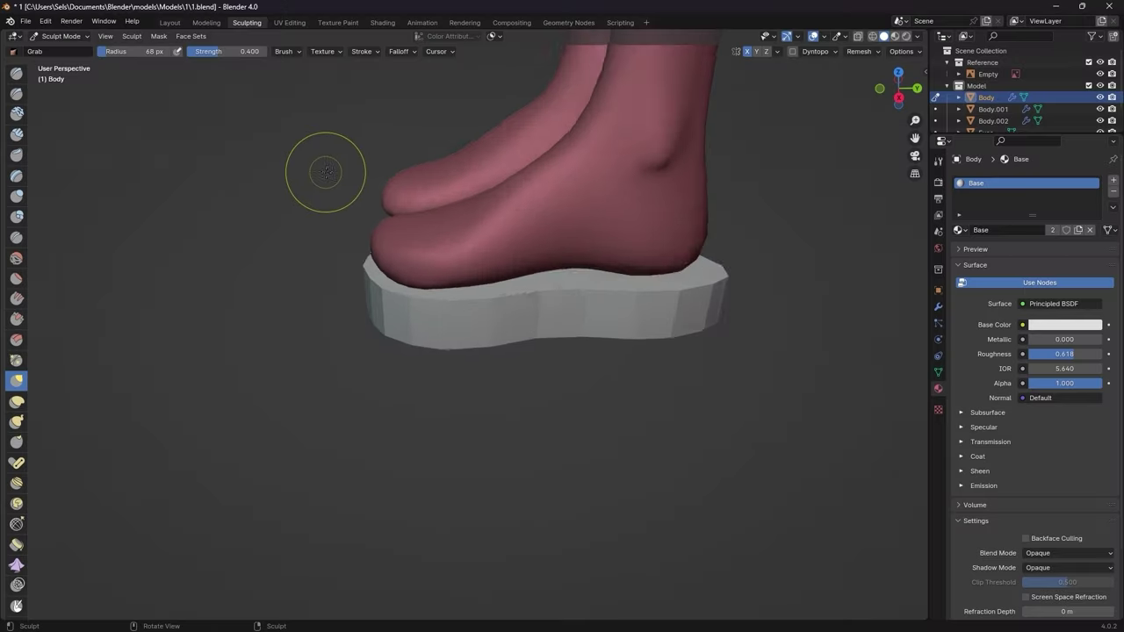
# - Select the boot mesh around the foot and switch to sculpting it in side view
pyautogui.moveTo(325, 172)
pyautogui.mouseDown(button='middle')
pyautogui.moveTo(376, 164)
pyautogui.moveTo(427, 296)
pyautogui.moveTo(409, 254)
pyautogui.mouseUp(button='middle')
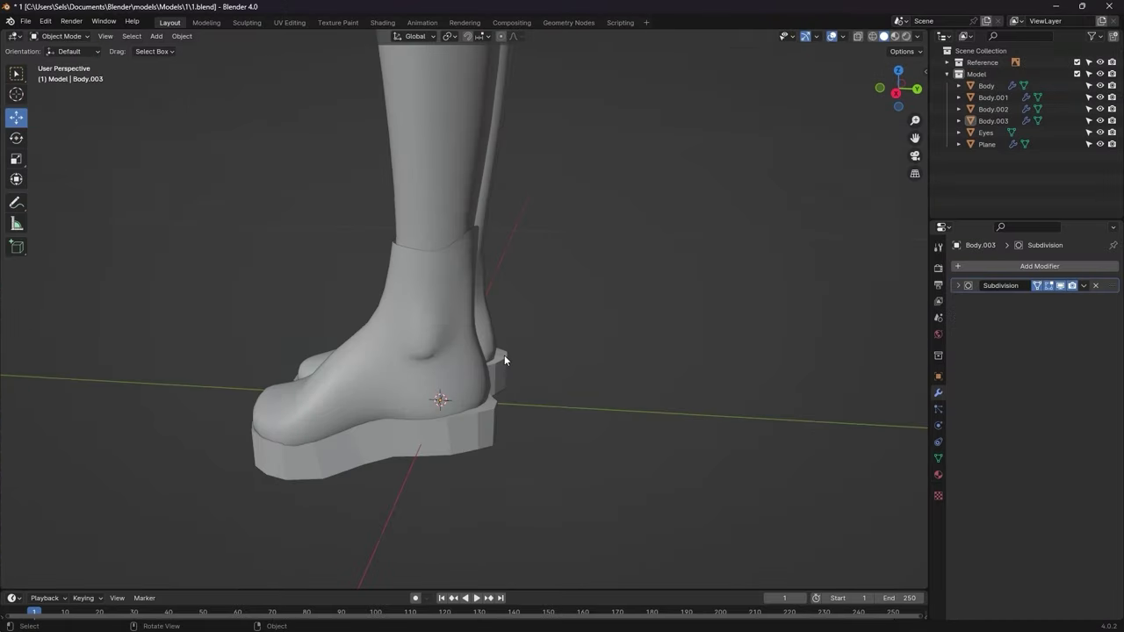
pyautogui.click(504, 358)
pyautogui.click(246, 22)
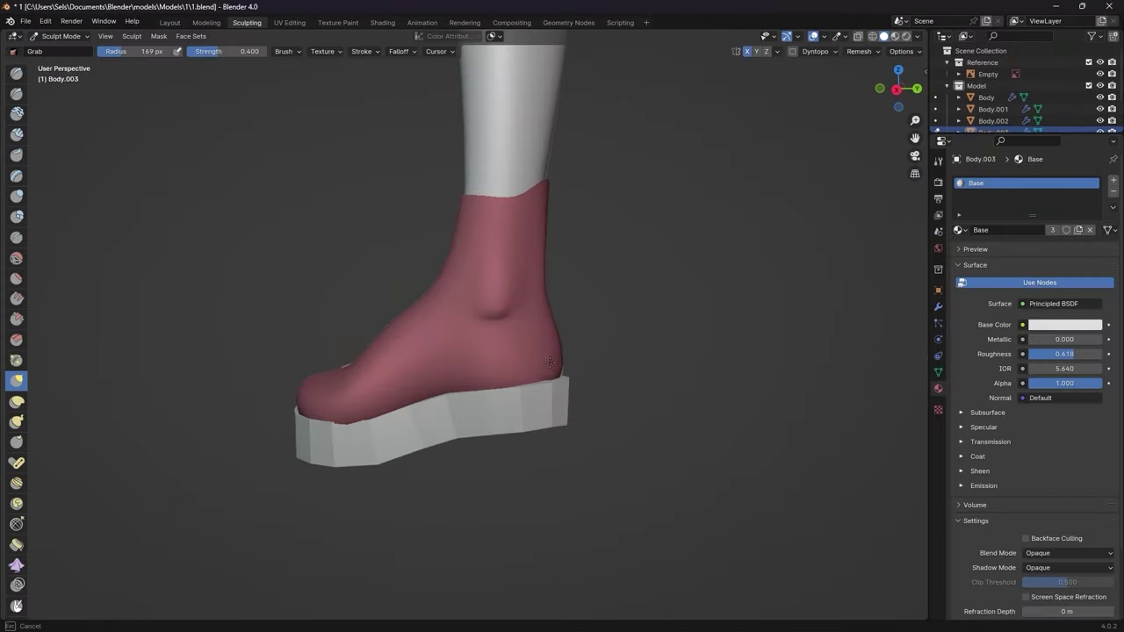
pyautogui.press('KP_3')
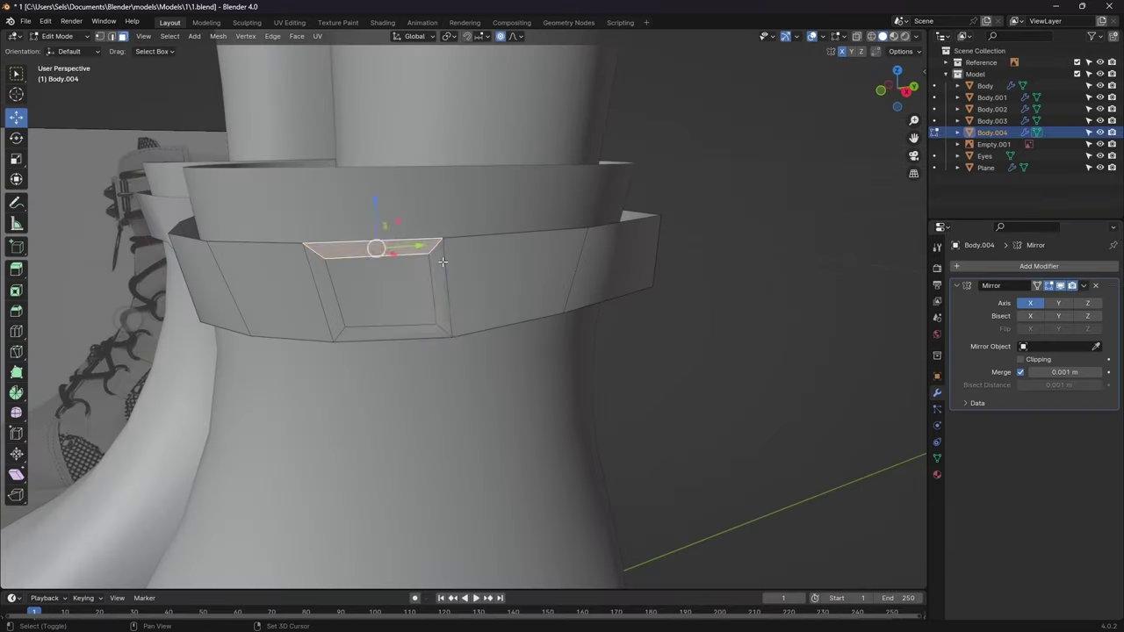
# - Extrude the selected inset-border face on the ankle strap to start its buckle frame
pyautogui.press('e')
pyautogui.click(510, 281)
pyautogui.moveTo(509, 281); pyautogui.dragTo(460, 305, button='middle')
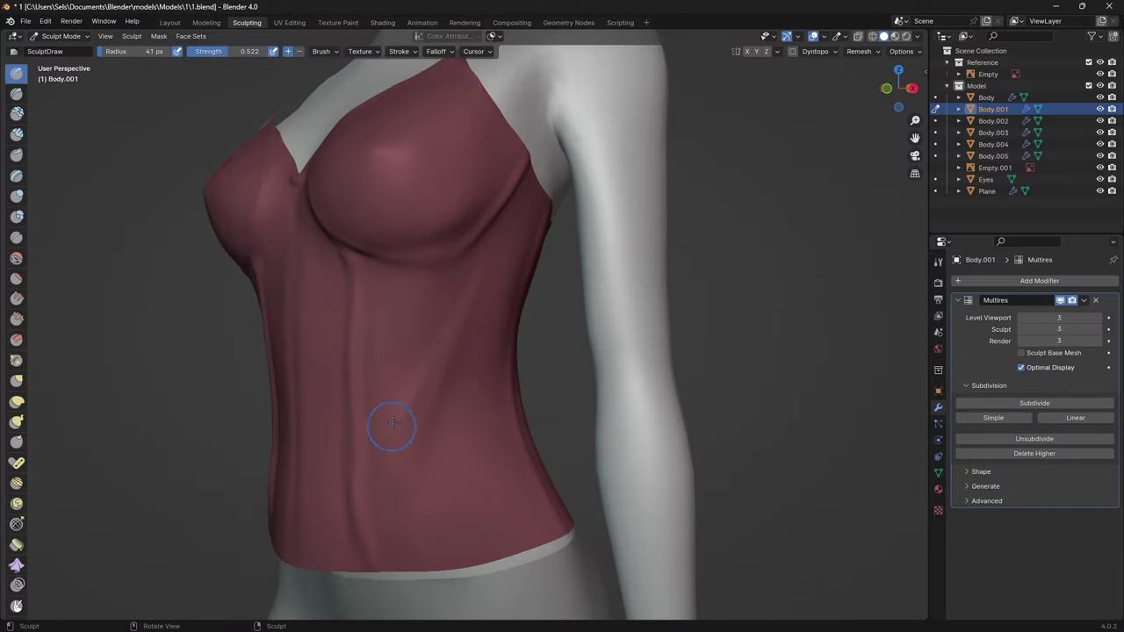
pyautogui.moveTo(429, 369); pyautogui.dragTo(462, 394, button='middle')
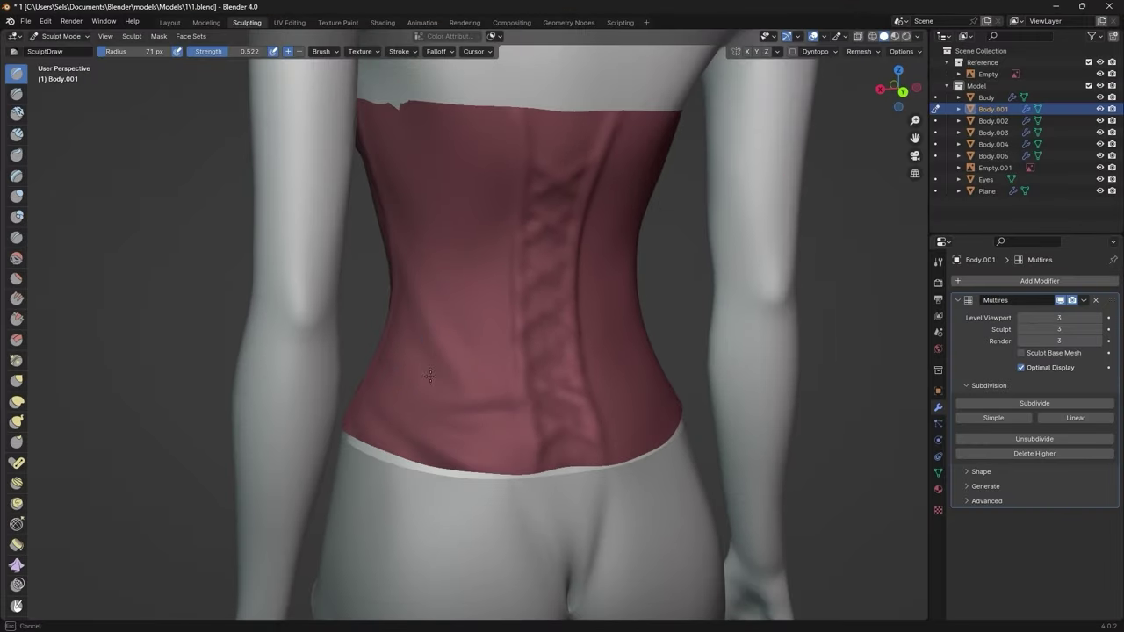
pyautogui.moveTo(456, 337); pyautogui.dragTo(552, 359, button='middle')
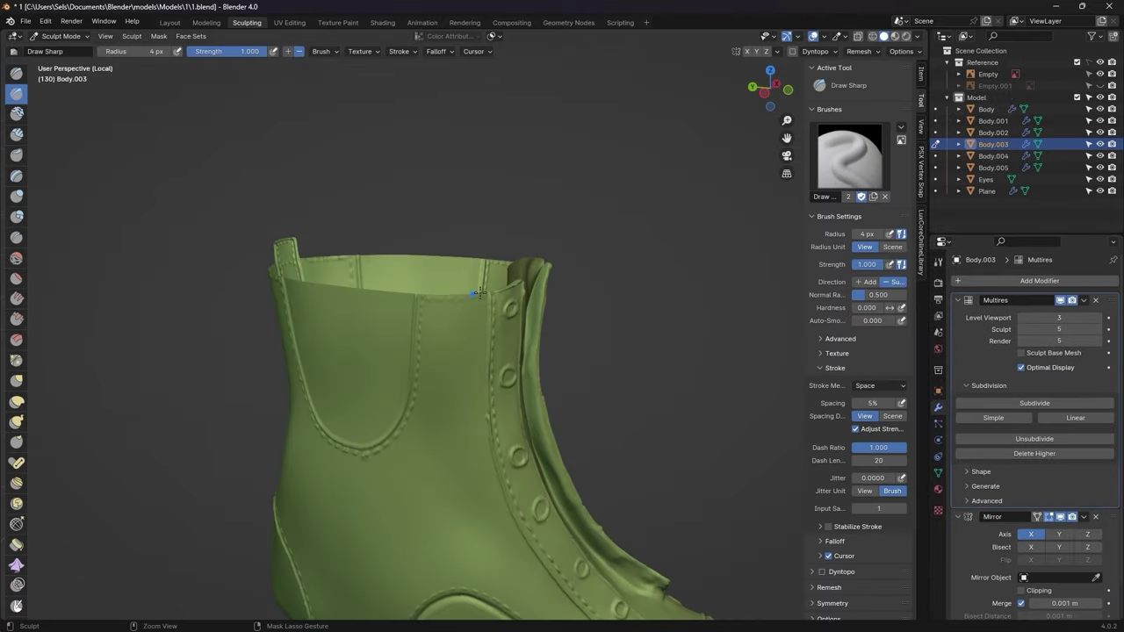
pyautogui.keyDown('ctrl'); pyautogui.moveTo(444, 296); pyautogui.dragTo(468, 295, button='middle'); pyautogui.keyUp('ctrl')
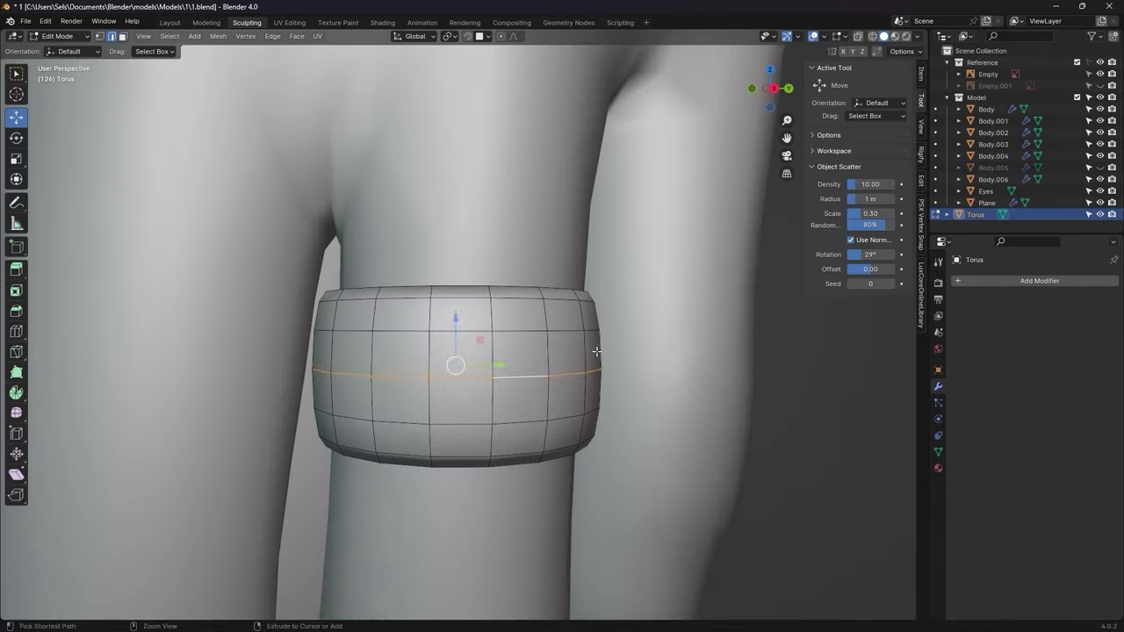
# - Scale the armband's selected middle edge loop slightly inward to form a groove around it
pyautogui.press('s')
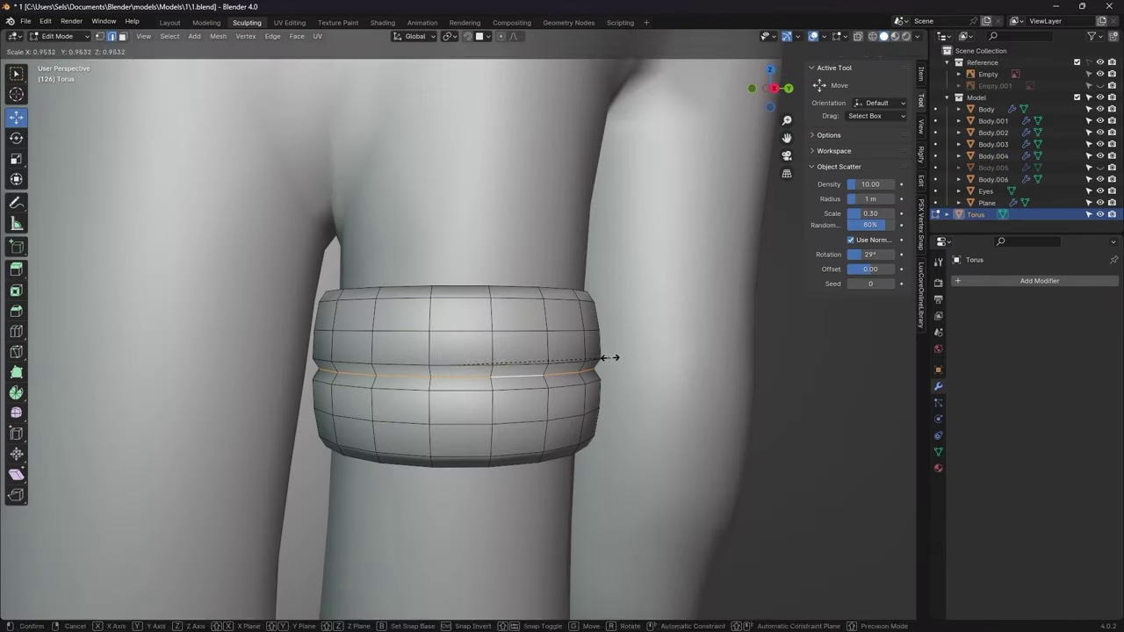
pyautogui.click(574, 344)
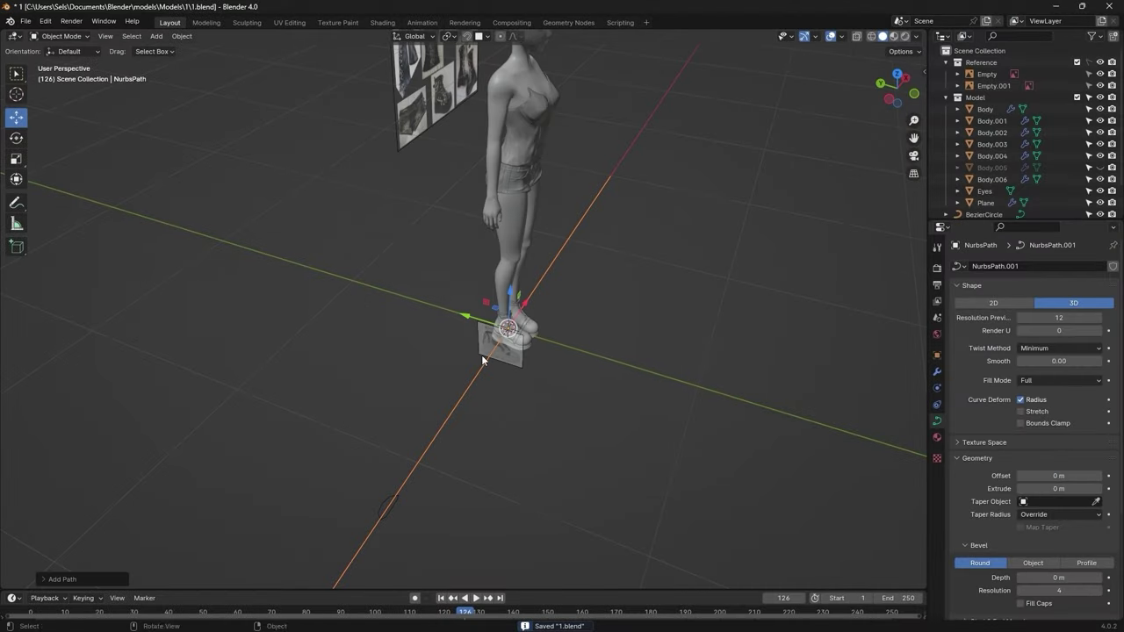
# - Switch the bevel type of the NURBS path to Object in its curve geometry settings
pyautogui.scroll(-5, 1055, 447)
pyautogui.click(1033, 432)
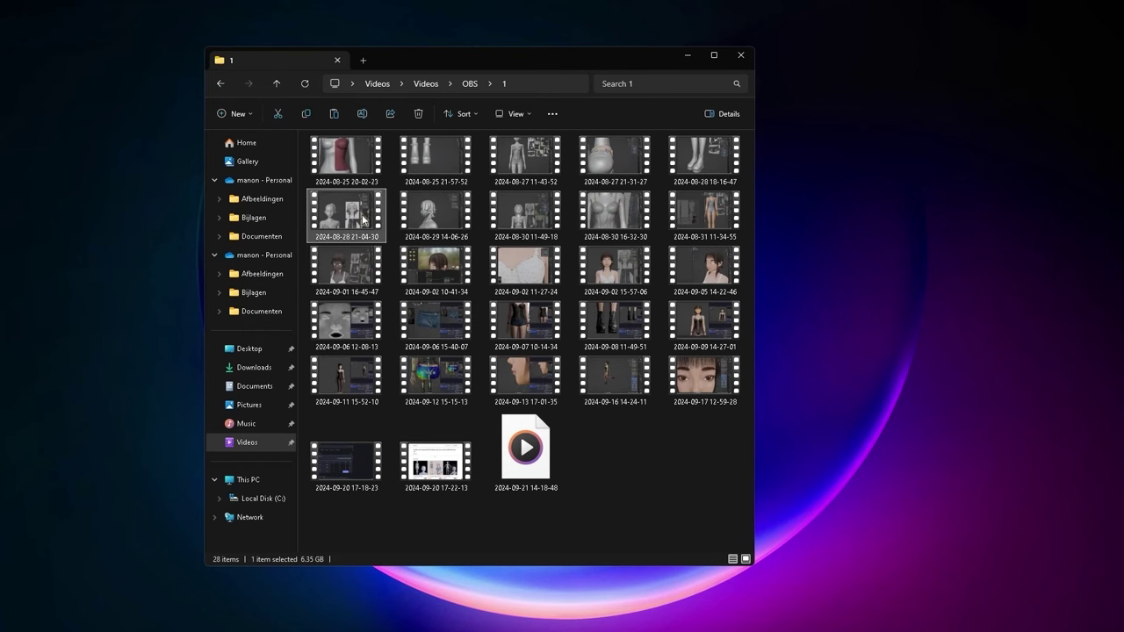
pyautogui.keyDown('ctrl'); pyautogui.click(683, 221); pyautogui.keyUp('ctrl')
pyautogui.rightClick(710, 219)
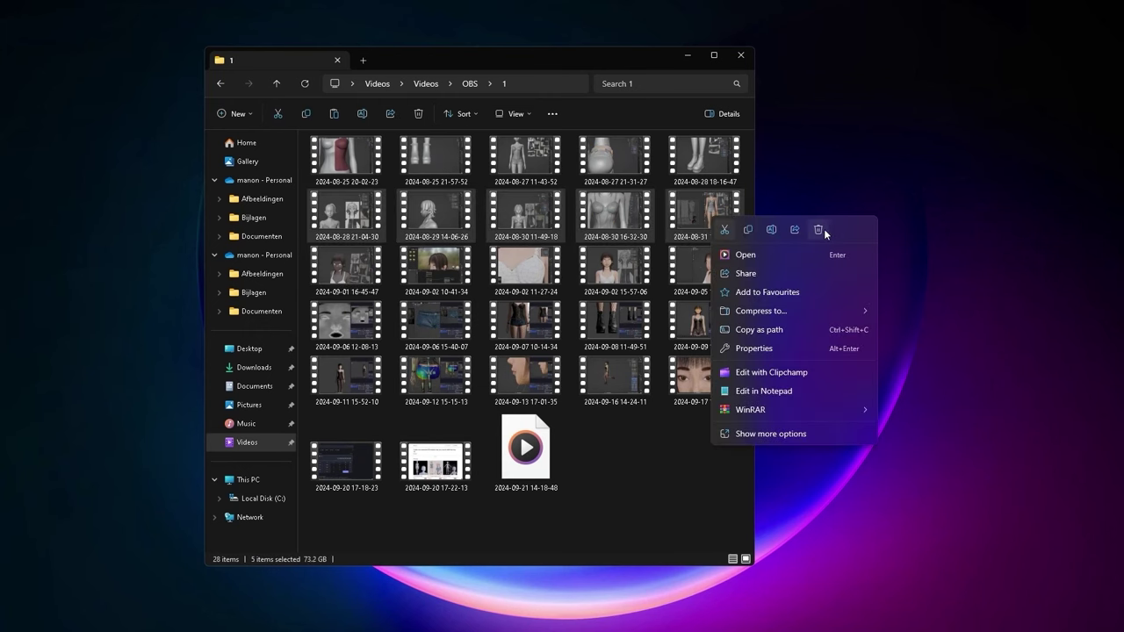
pyautogui.click(822, 231)
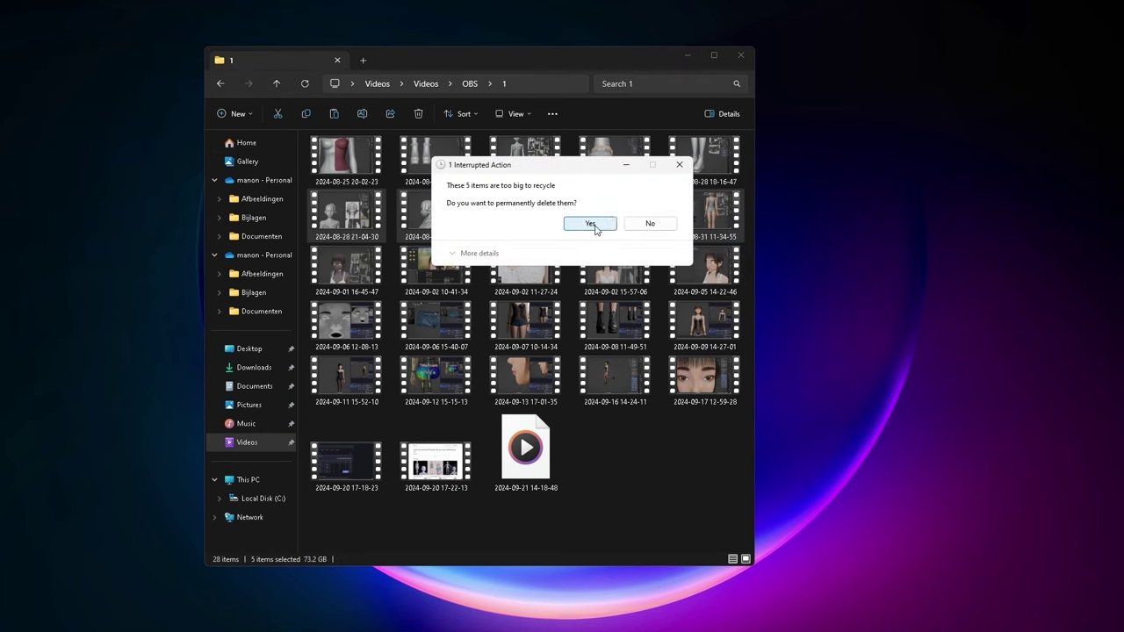
pyautogui.click(590, 224)
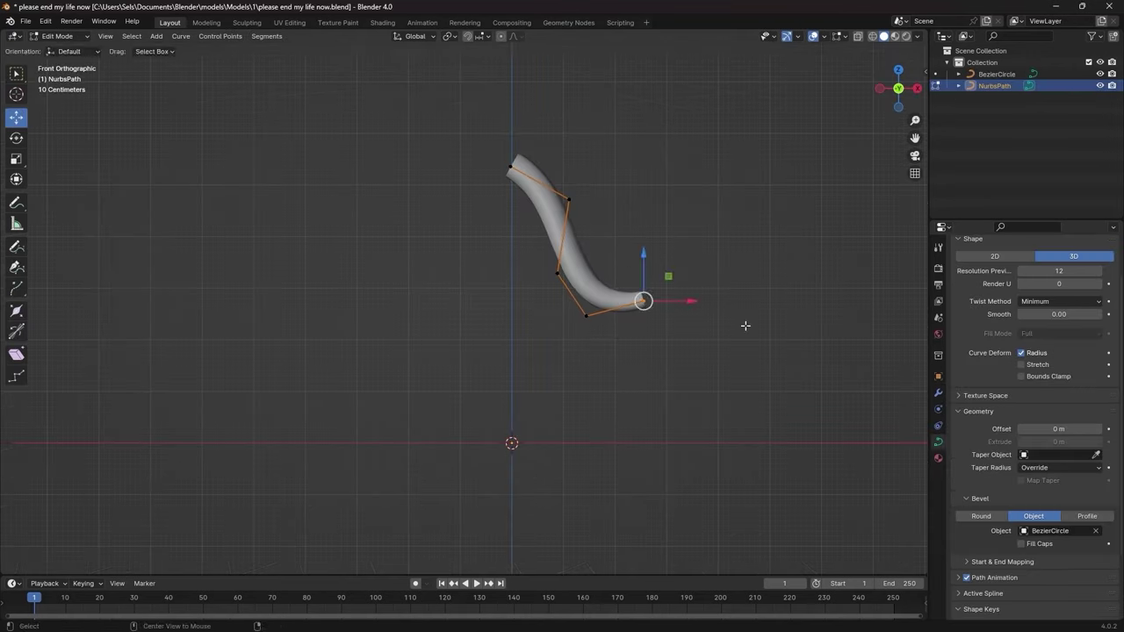
pyautogui.moveTo(745, 326); pyautogui.dragTo(650, 354, button='middle')
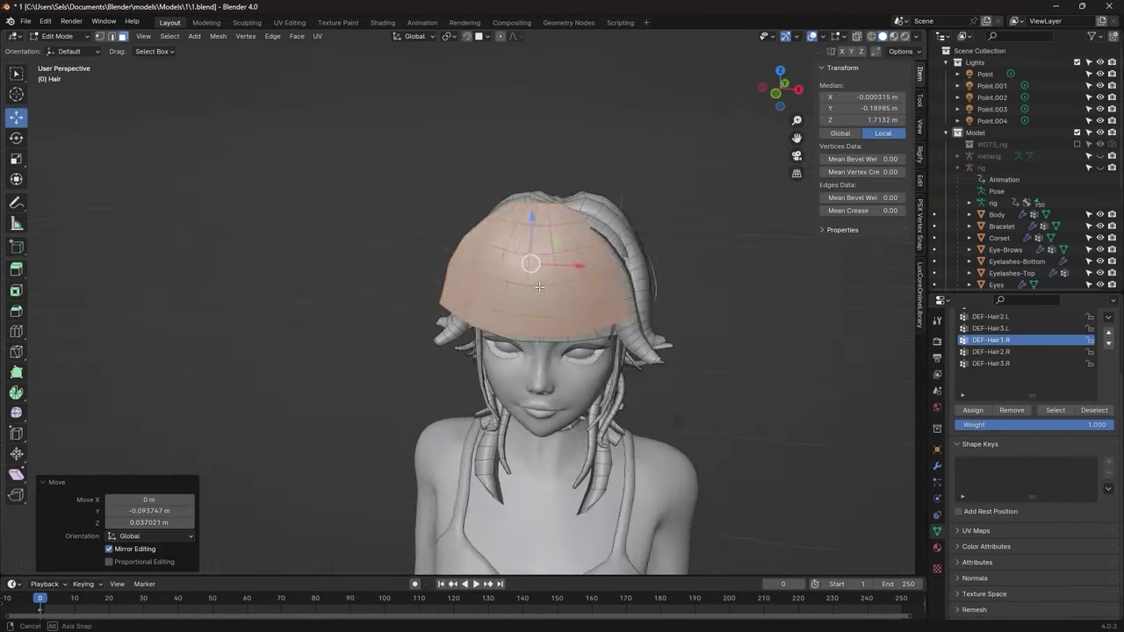
pyautogui.press('q')
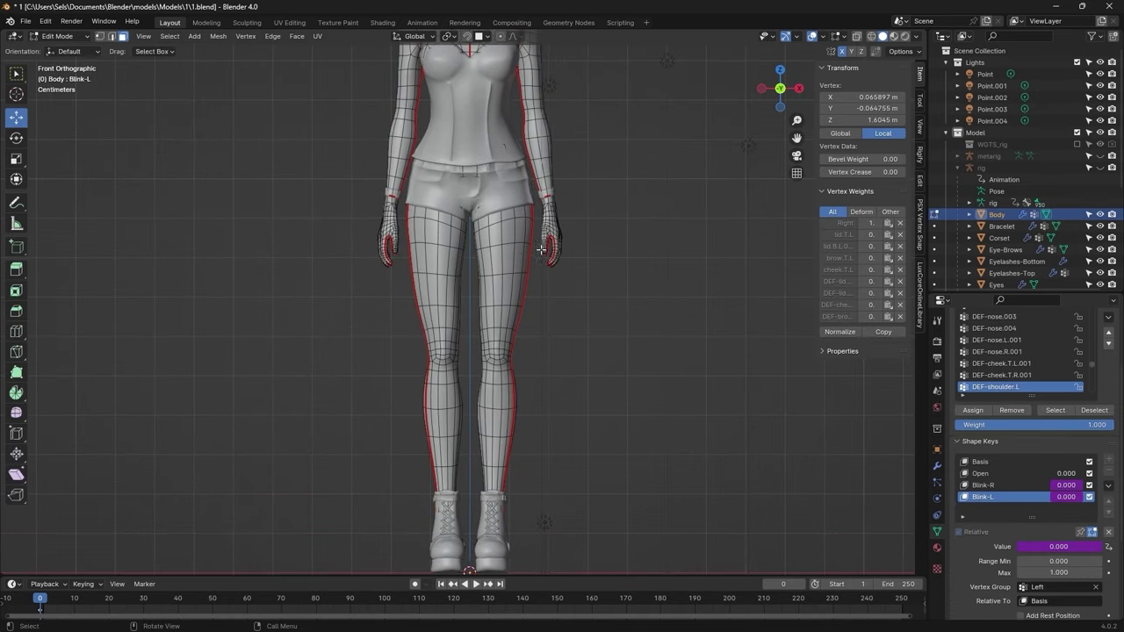
# - Select the linked leg faces on the body, duplicate them in place and separate the copy into its own object
pyautogui.press('l')
pyautogui.moveTo(514, 253); pyautogui.dragTo(447, 326, button='middle')
pyautogui.press('l')
pyautogui.hotkey('shift', 'd')
pyautogui.press('Escape')
pyautogui.press('p')
pyautogui.click(588, 296)
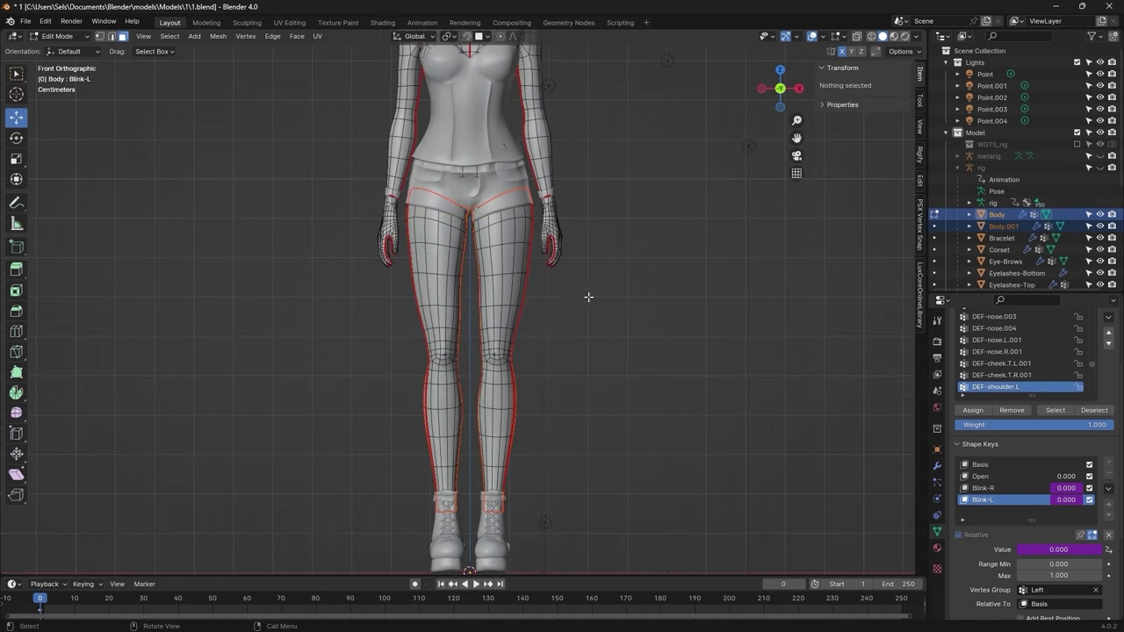
# - Edit the separated leg mesh and add a loop cut just above the knee
pyautogui.press('Tab')
pyautogui.click(518, 301)
pyautogui.press('Tab')
pyautogui.hotkey('ctrl', 'r')
pyautogui.click(518, 338)
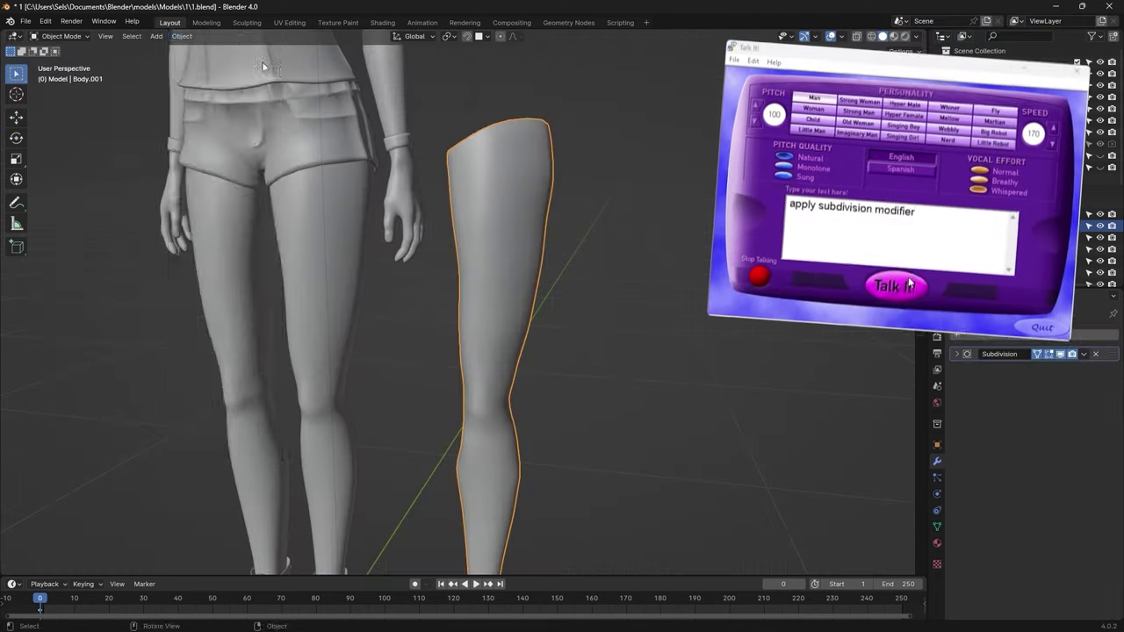
# - Convert the separated leg object to a mesh so its Subdivision modifier is applied
pyautogui.click(182, 36)
pyautogui.moveTo(236, 375)
pyautogui.click(341, 388)
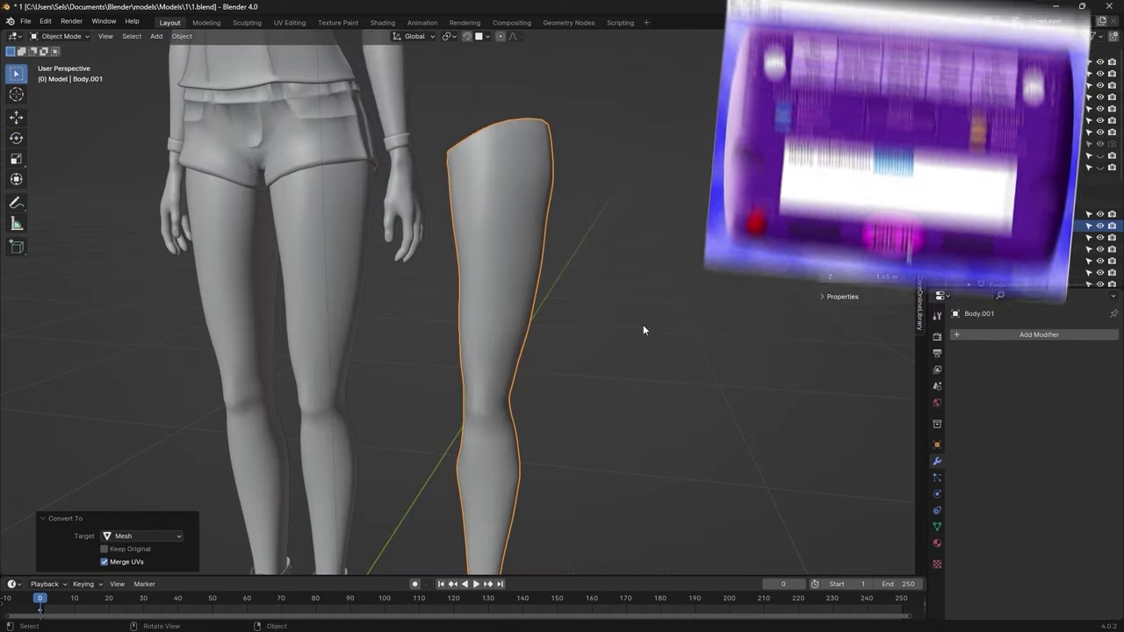
pyautogui.press('Tab')
pyautogui.click(272, 36)
pyautogui.click(333, 120)
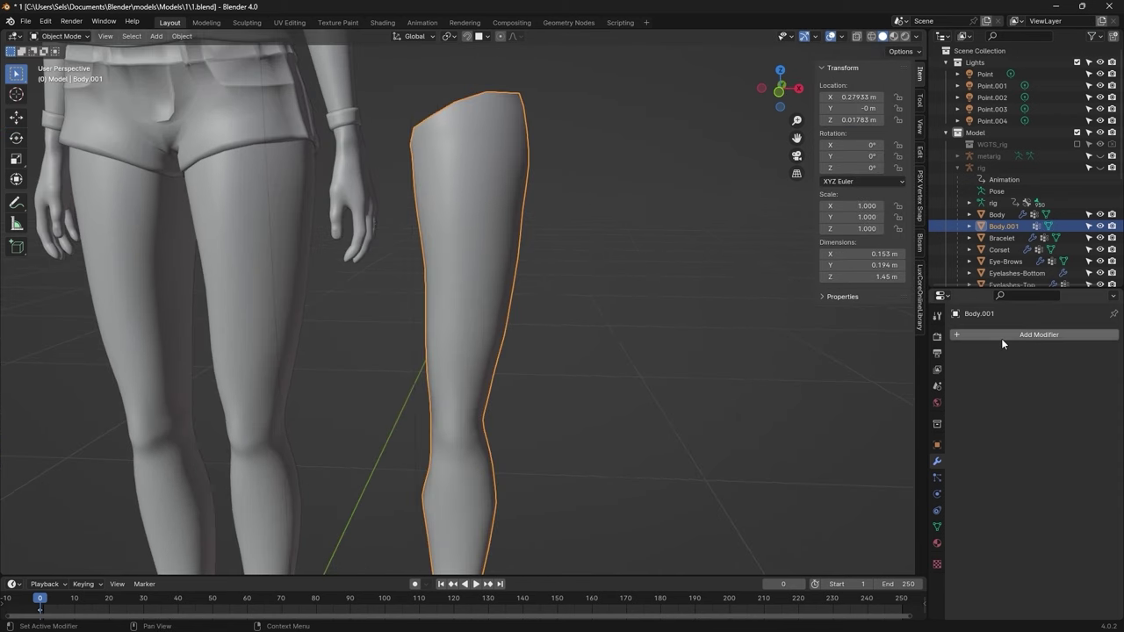
# - Add a Decimate modifier to the leg and set it to Un-Subdivide with 1 iteration
pyautogui.click(1004, 335)
pyautogui.write('de')
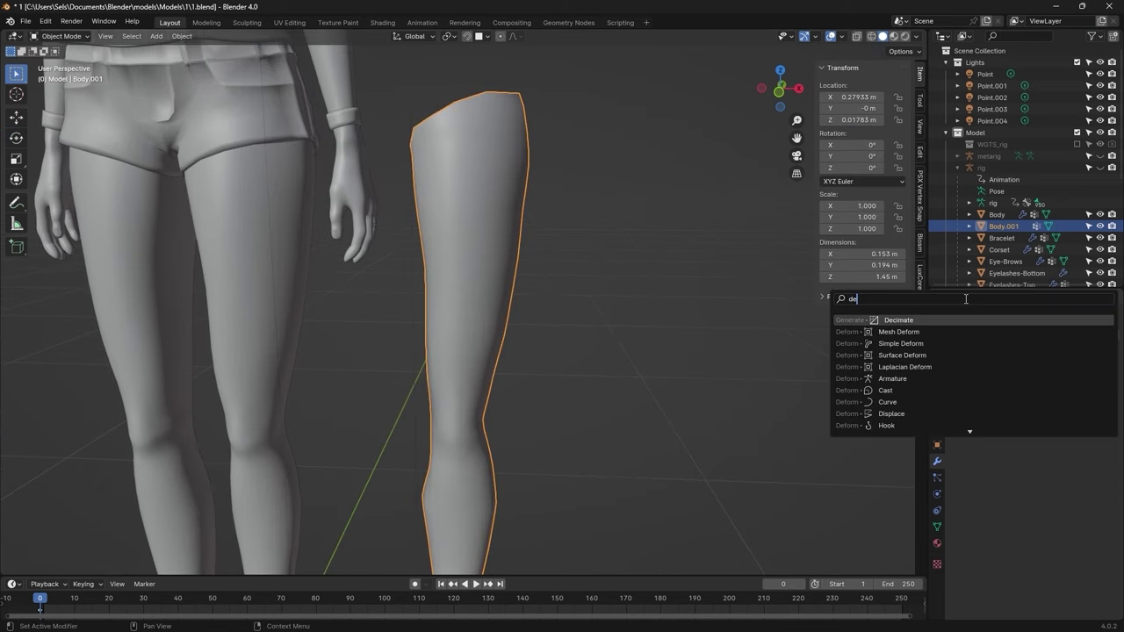
pyautogui.write('c')
pyautogui.click(940, 320)
pyautogui.click(1034, 372)
pyautogui.moveTo(694, 264); pyautogui.dragTo(711, 260, button='middle')
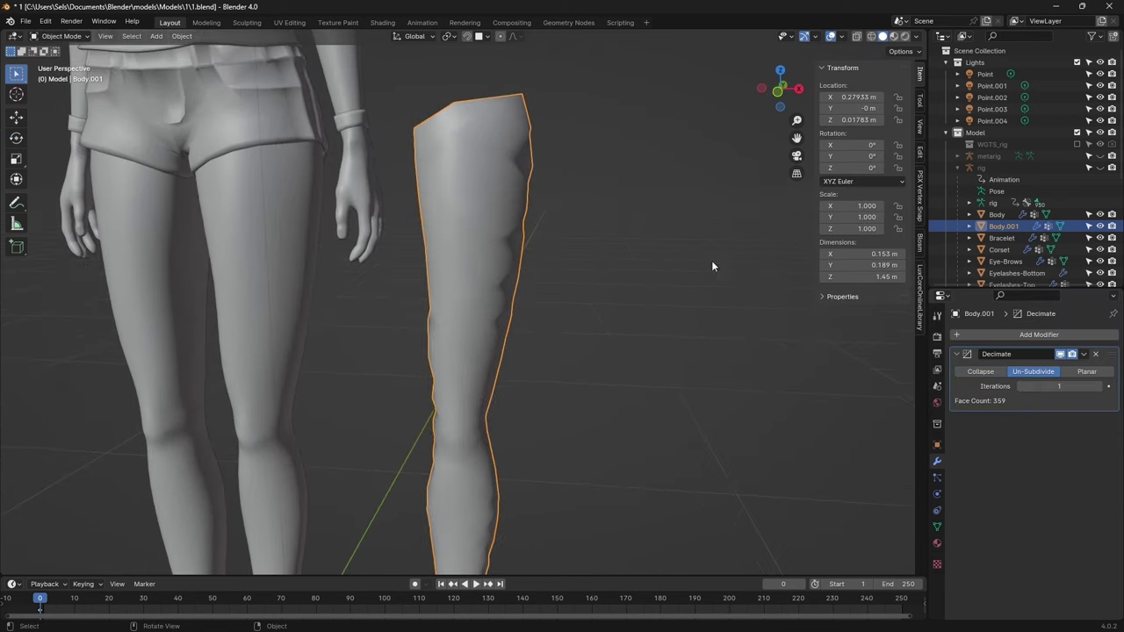
# - Turn on the wireframe overlay so the meshes' topology shows in the viewport
pyautogui.click(842, 36)
pyautogui.click(772, 231)
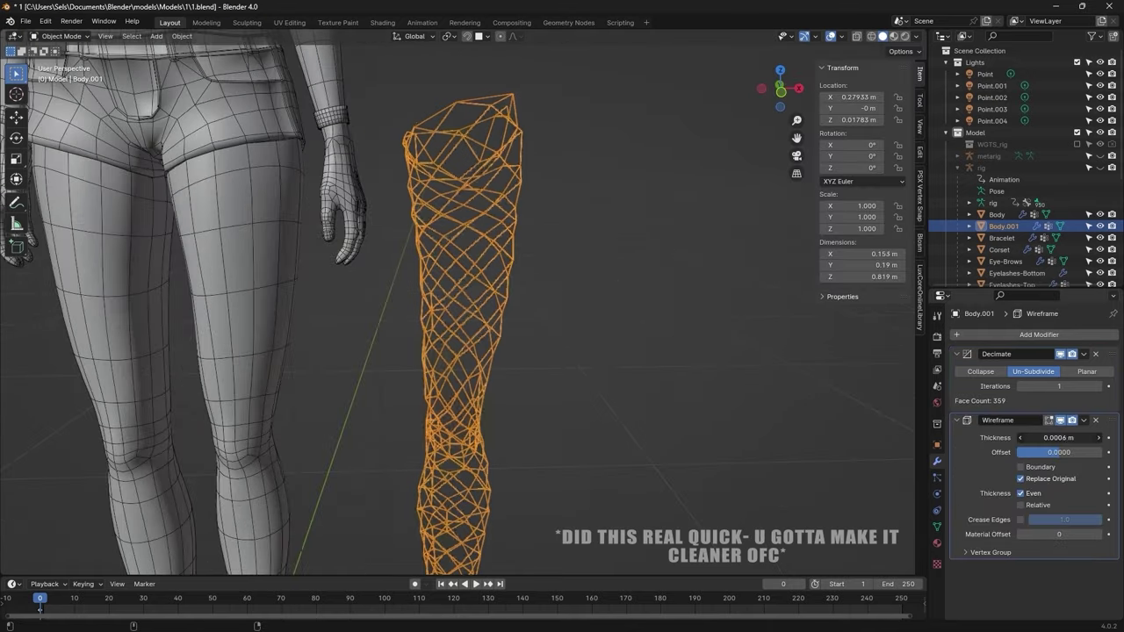
pyautogui.click(666, 345)
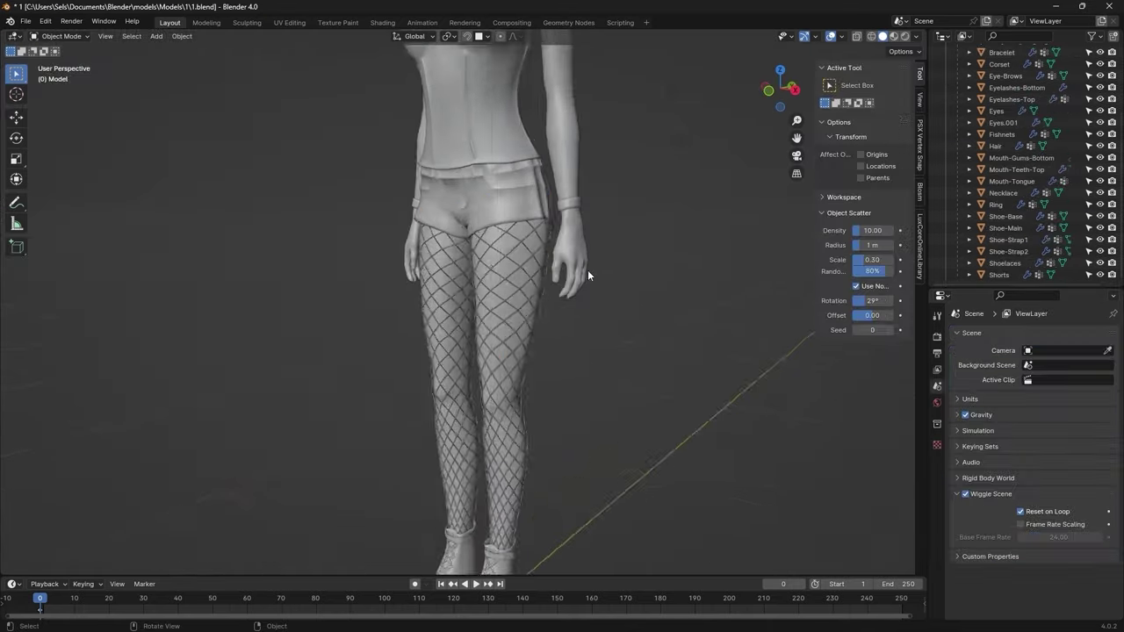
pyautogui.press('g')
pyautogui.press('Escape')
pyautogui.click(673, 268)
pyautogui.press('KP_1')
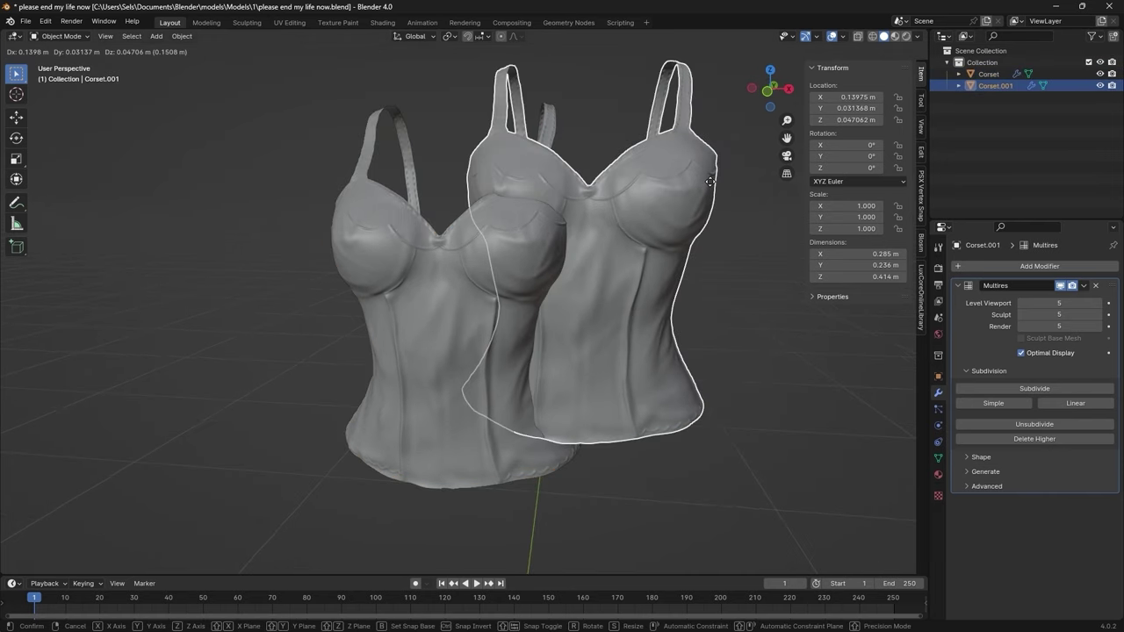
# - Leave the duplicated corset at its original position and remove its Multires modifier
pyautogui.rightClick(710, 181)
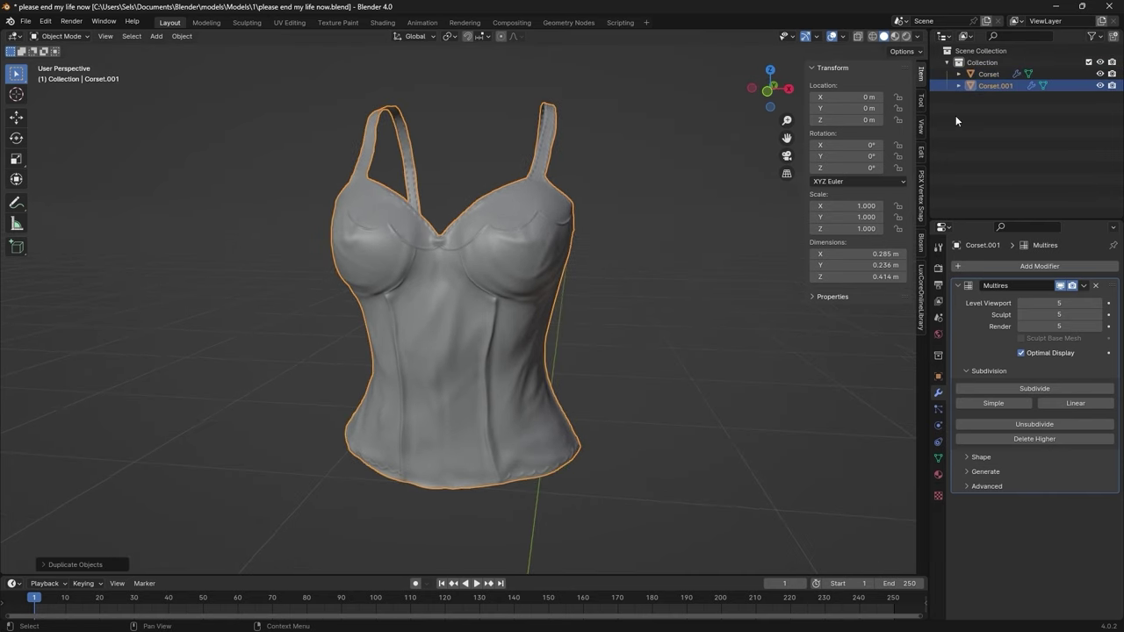
pyautogui.click(1096, 286)
pyautogui.moveTo(652, 246); pyautogui.dragTo(632, 250, button='middle')
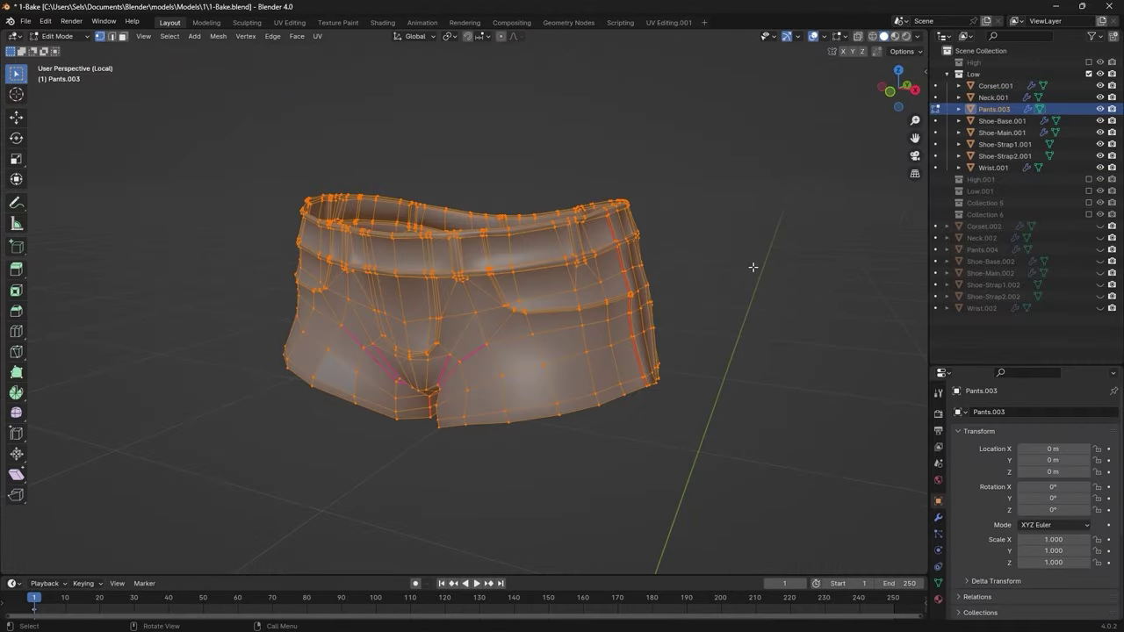
pyautogui.moveTo(752, 267); pyautogui.dragTo(668, 273, button='middle')
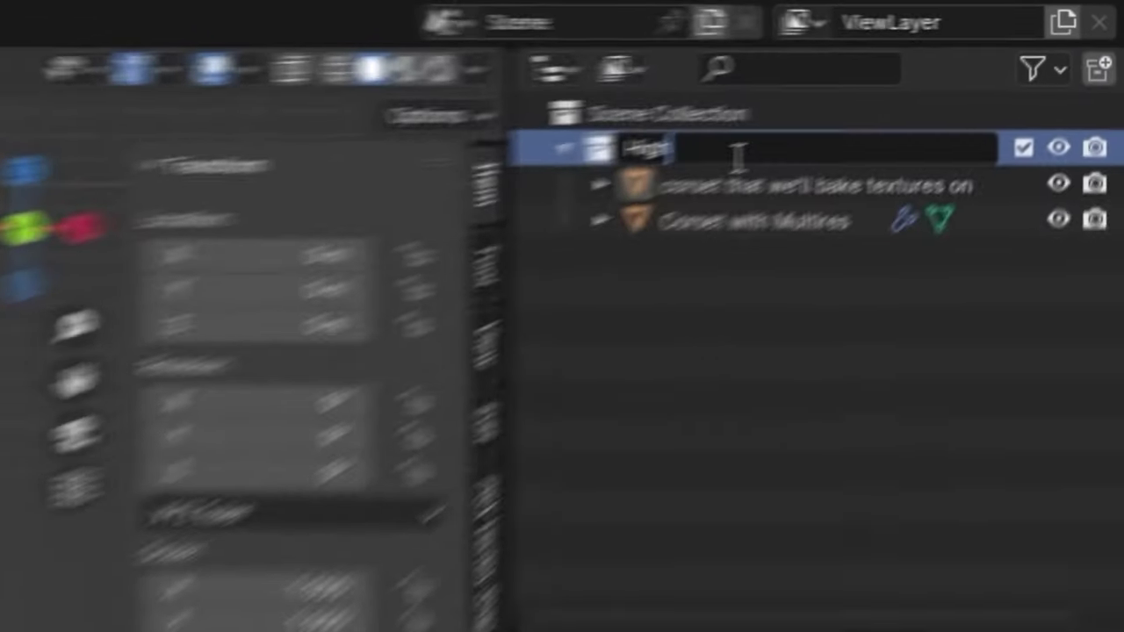
# - Create a new collection inside the High collection and rename it Low
pyautogui.rightClick(703, 366)
pyautogui.click(702, 367)
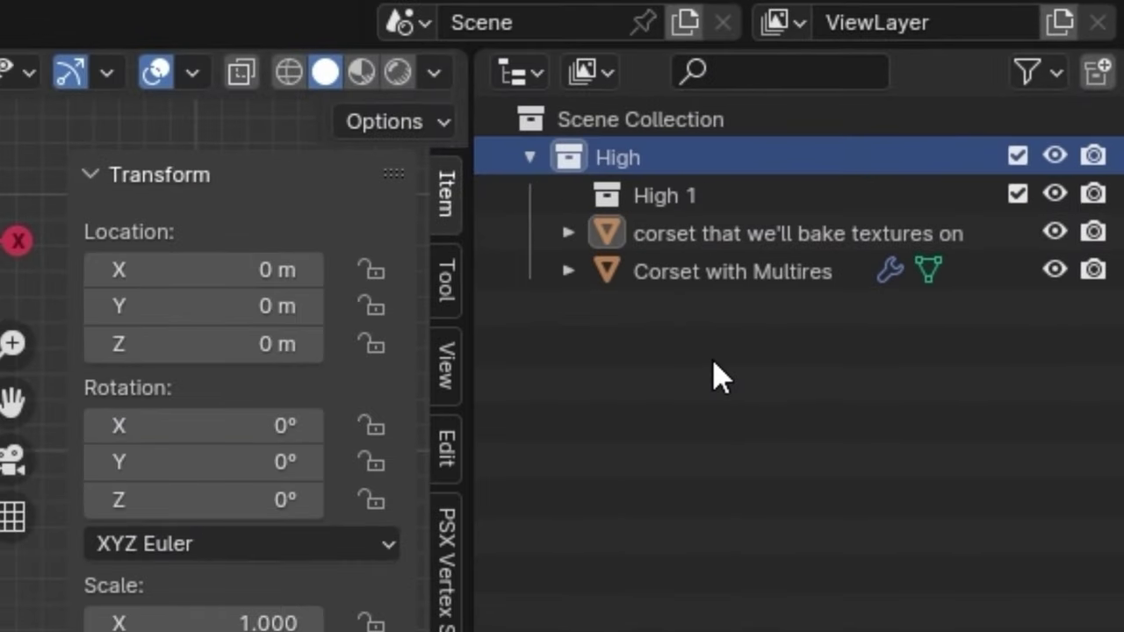
pyautogui.doubleClick(660, 194)
pyautogui.write('Low')
pyautogui.press('Return')
# - Move the Low collection out of High and place the object "corset that we'll bake textures on" inside it
pyautogui.moveTo(660, 194); pyautogui.dragTo(678, 334)
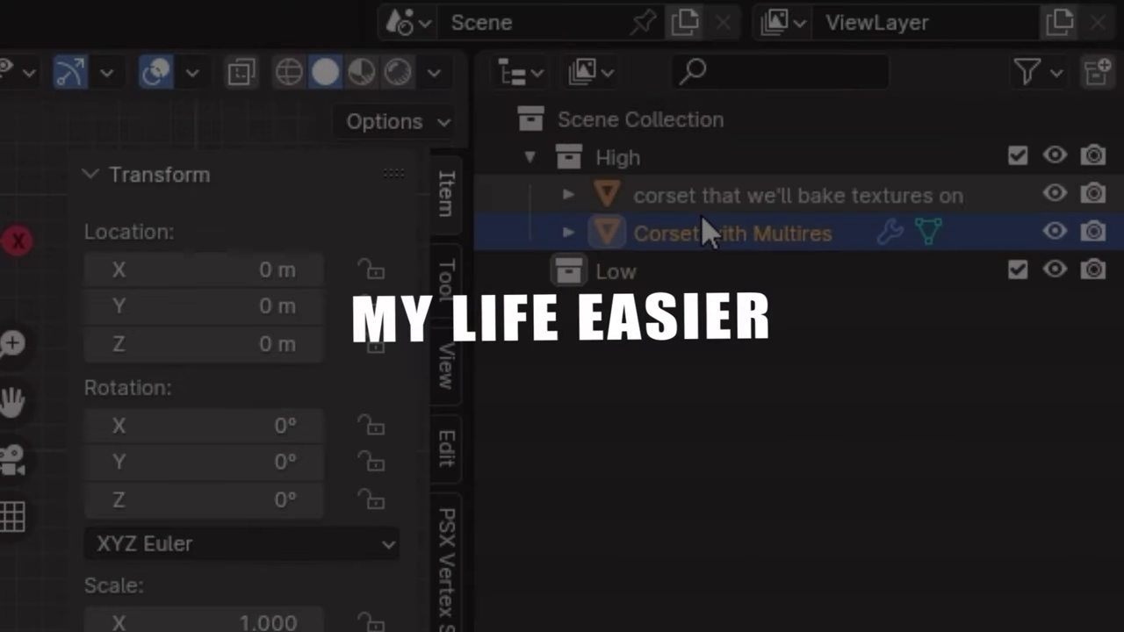
pyautogui.moveTo(701, 202); pyautogui.dragTo(677, 272)
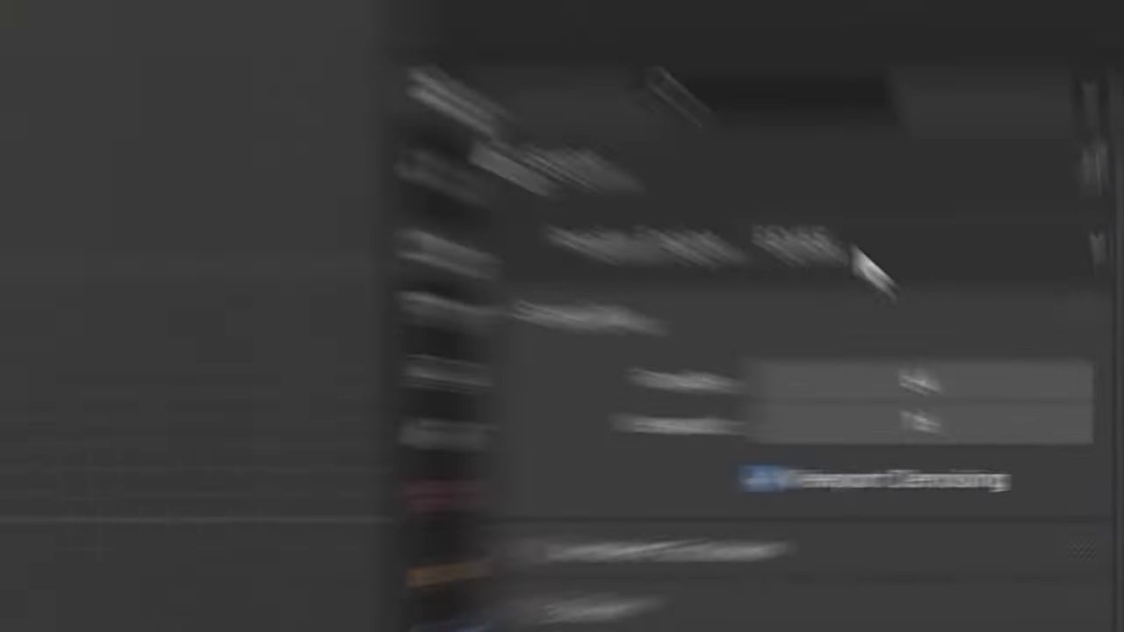
# - Set the scene's render engine to Cycles
pyautogui.click(878, 203)
pyautogui.click(835, 376)
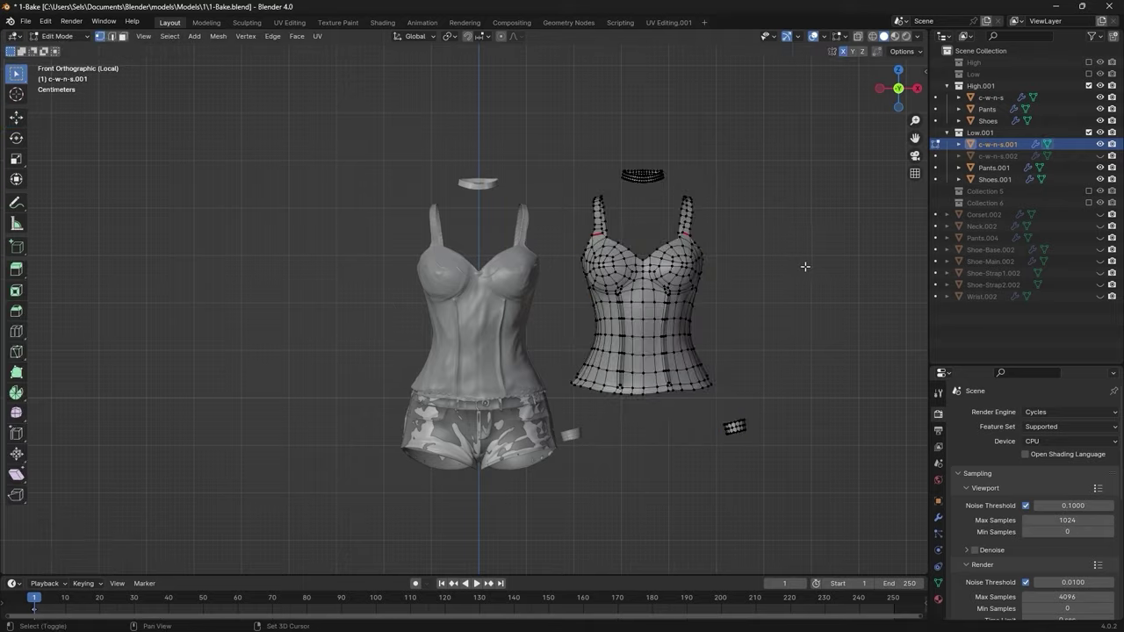
pyautogui.scroll(2, 590, 448)
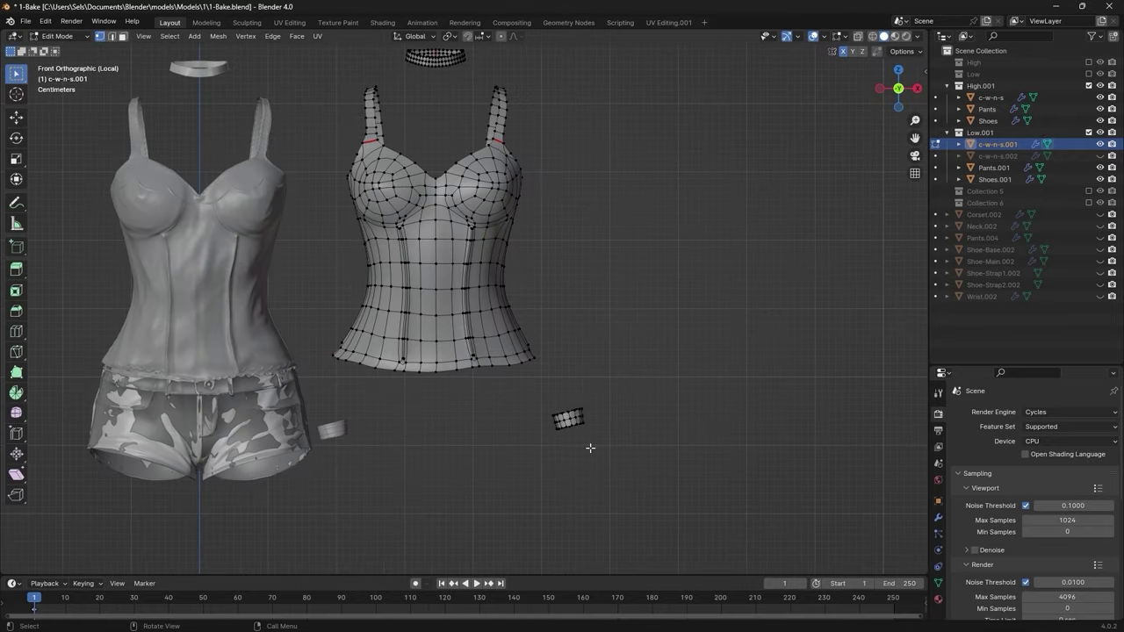
# - Leave mesh editing and clear the location of the low-poly corset object c-w-n-s.001 so it overlaps the high-poly version
pyautogui.scroll(-2, 513, 262)
pyautogui.press('Tab')
pyautogui.hotkey('alt', 'g')
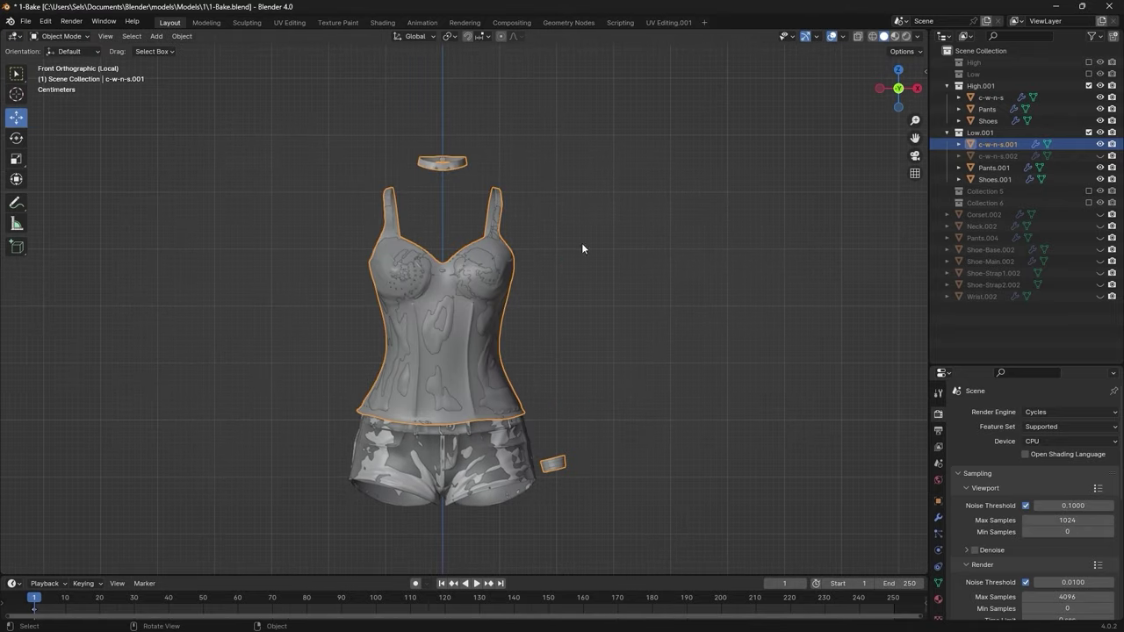
pyautogui.scroll(2, 582, 242)
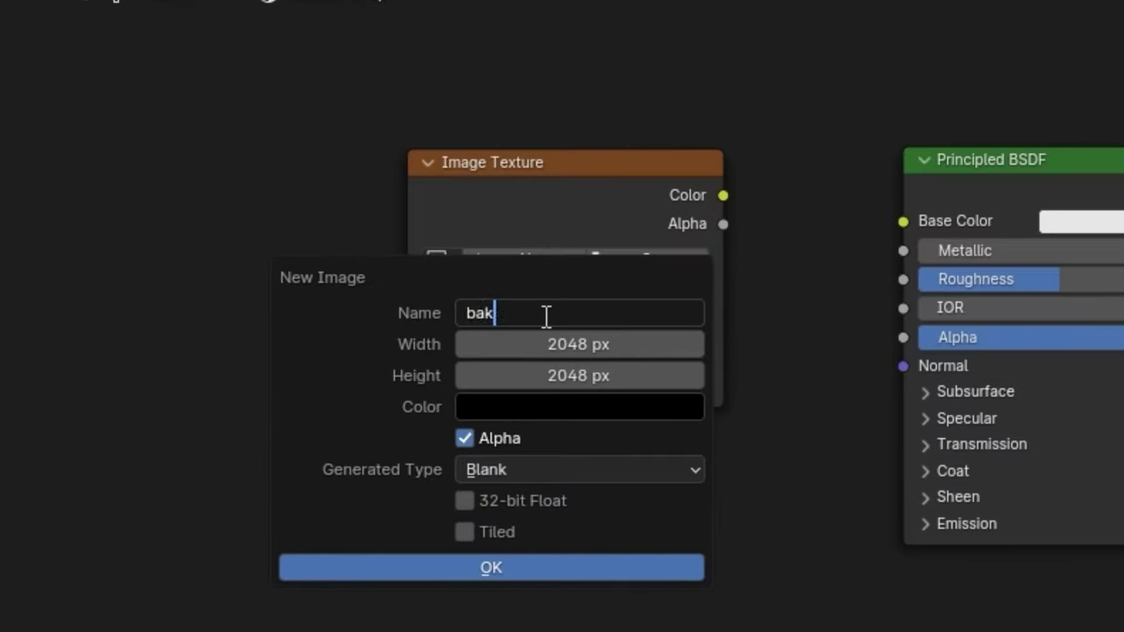
# - Create a blank 2048 × 2048 px image named bake in the material's unconnected Image Texture node
pyautogui.click(489, 571)
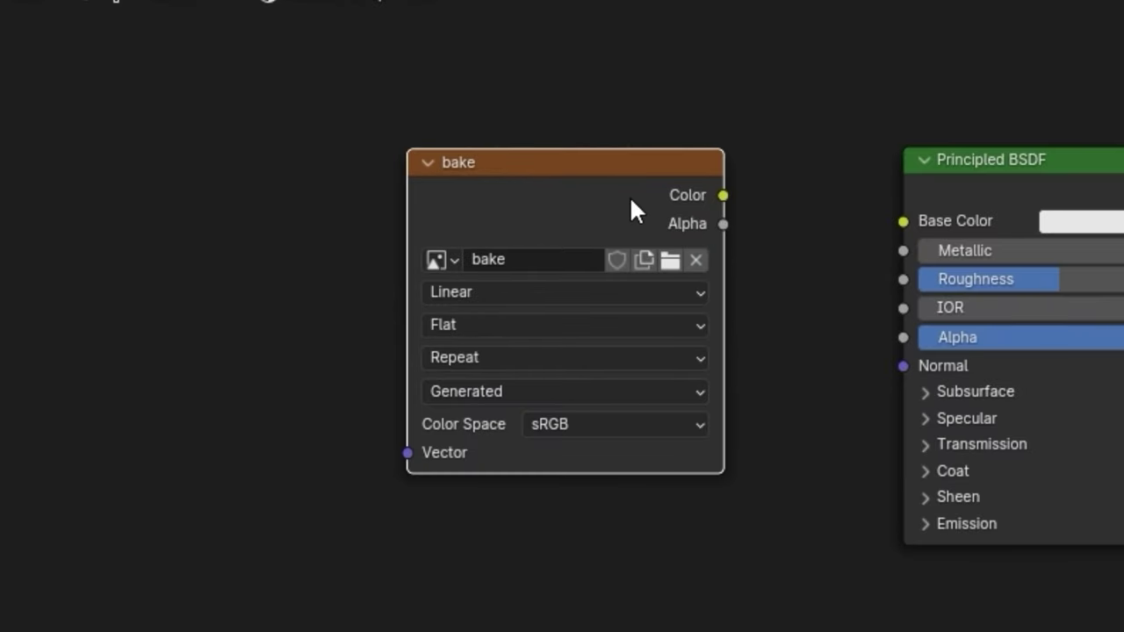
pyautogui.moveTo(190, 8); pyautogui.dragTo(826, 576)
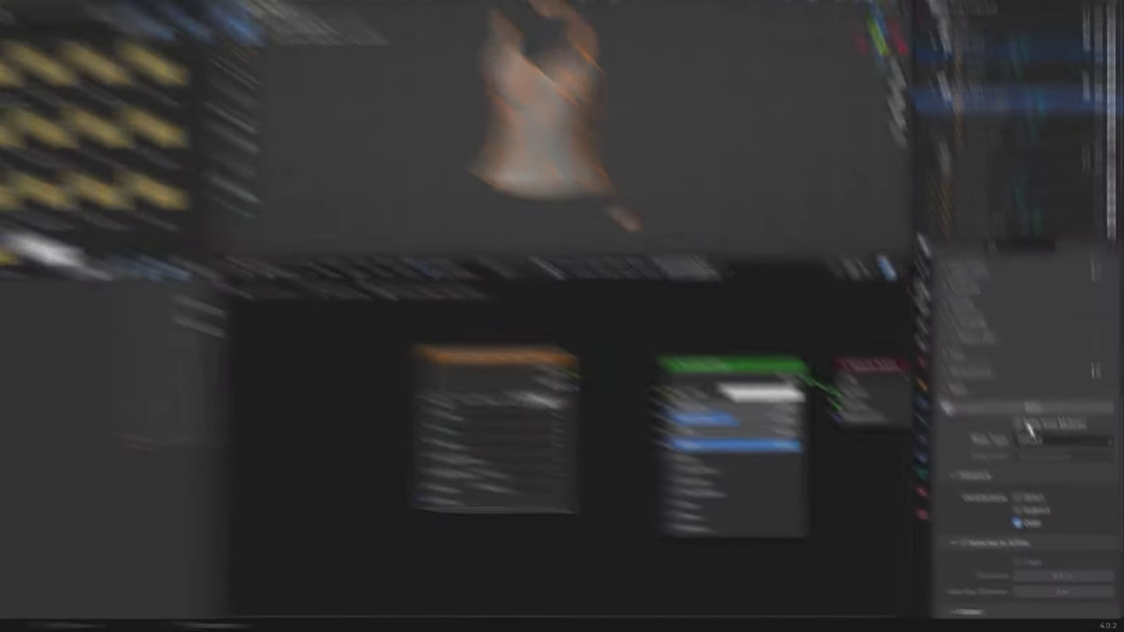
# - Set the Cycles bake type to Normal for the corset's bake
pyautogui.click(1042, 456)
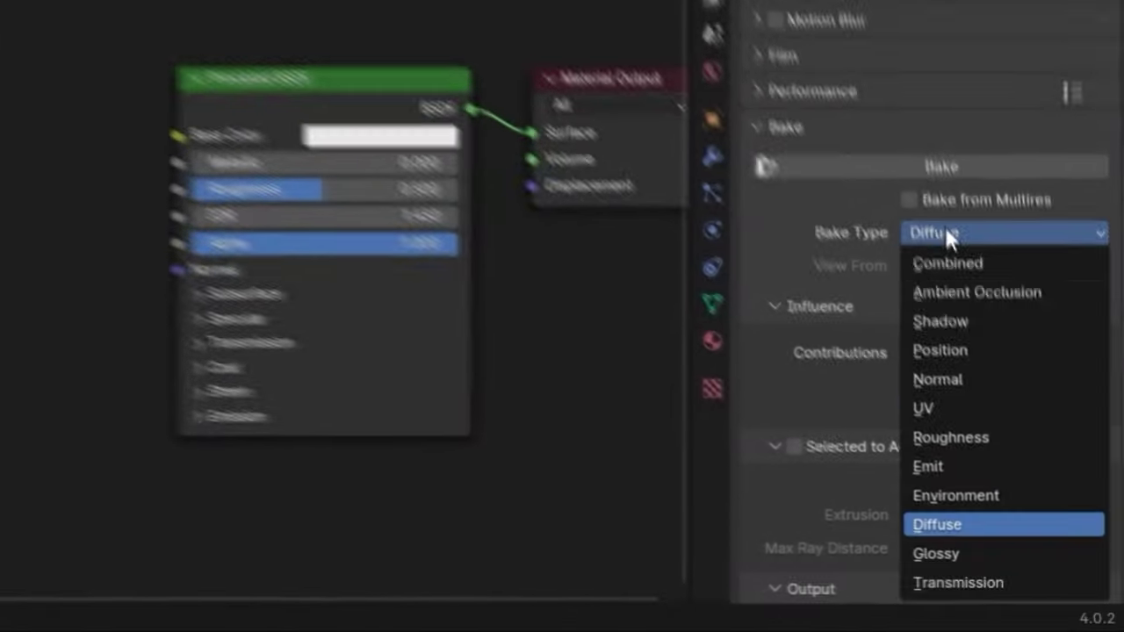
pyautogui.click(966, 376)
pyautogui.scroll(-3, 808, 263)
pyautogui.click(790, 326)
pyautogui.scroll(-1, 795, 334)
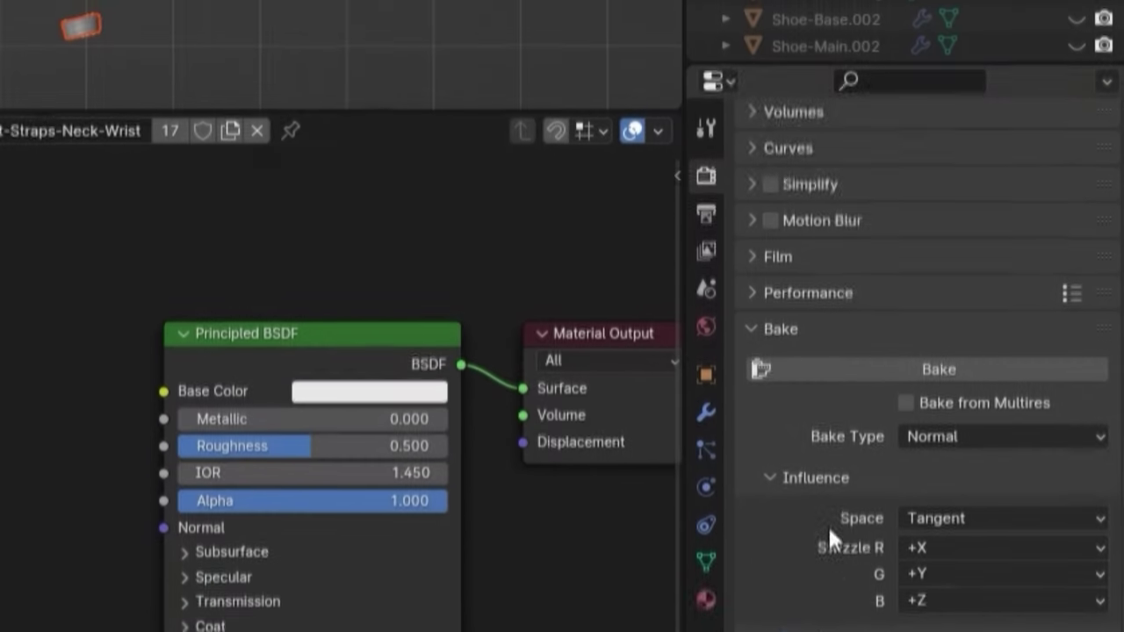
pyautogui.scroll(-2, 829, 534)
pyautogui.click(826, 268)
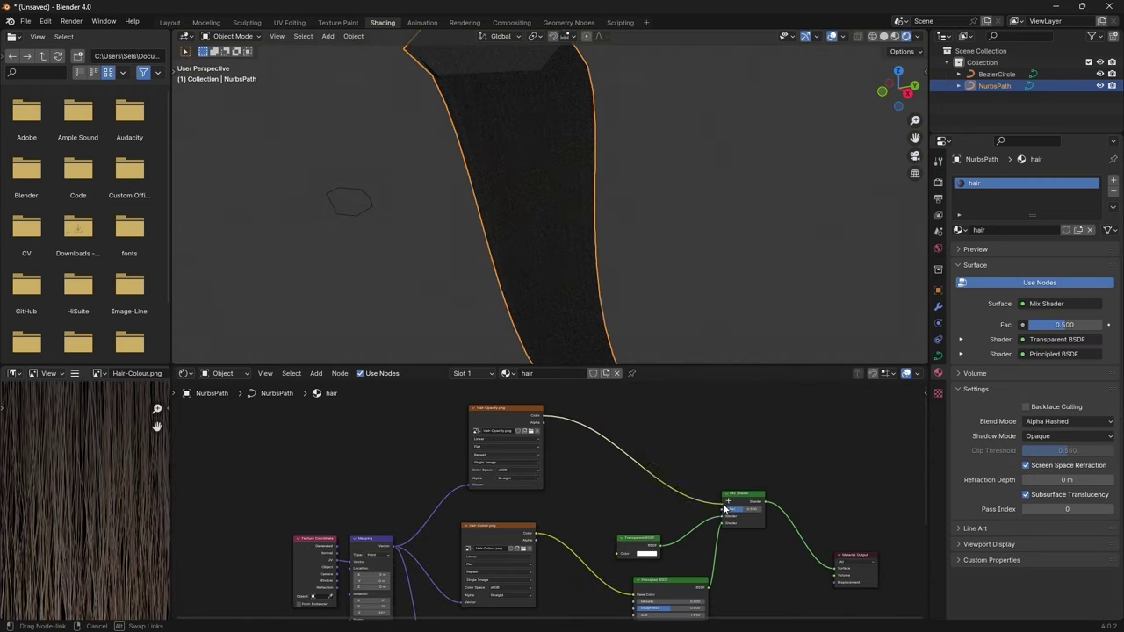
# - Connect the Hair-Opacity.png colour output to the Mix Shader's factor in the hair material
pyautogui.moveTo(723, 503); pyautogui.dragTo(723, 509)
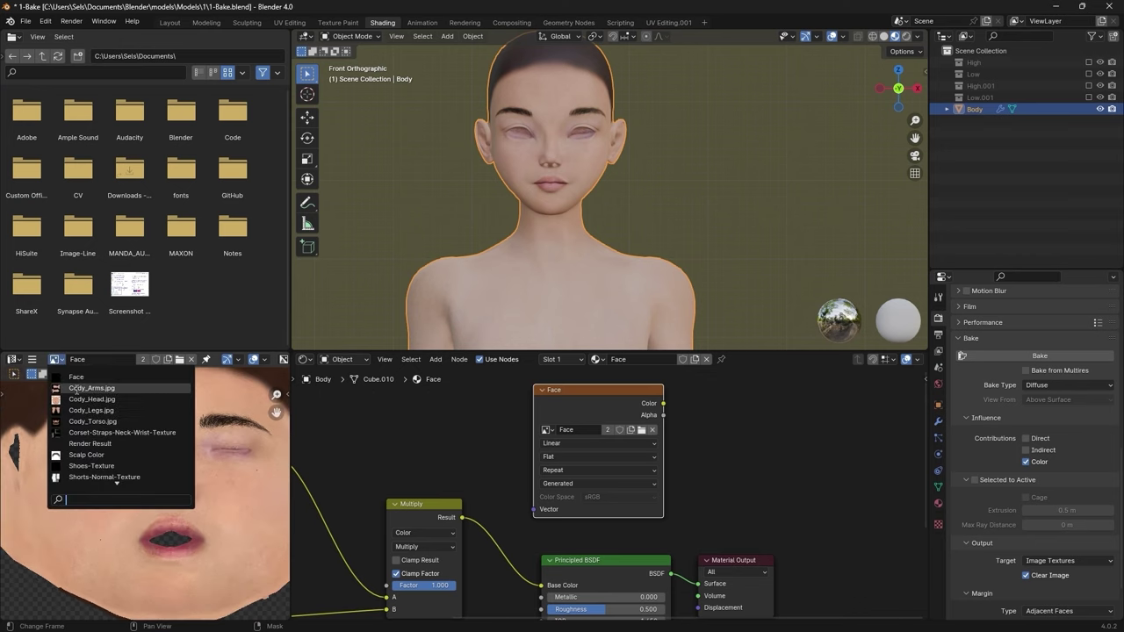
# - Examine the arm and leg textures Cody_Arms.jpg and Cody_Legs.jpg in the image editor
pyautogui.click(95, 388)
pyautogui.click(60, 359)
pyautogui.click(95, 410)
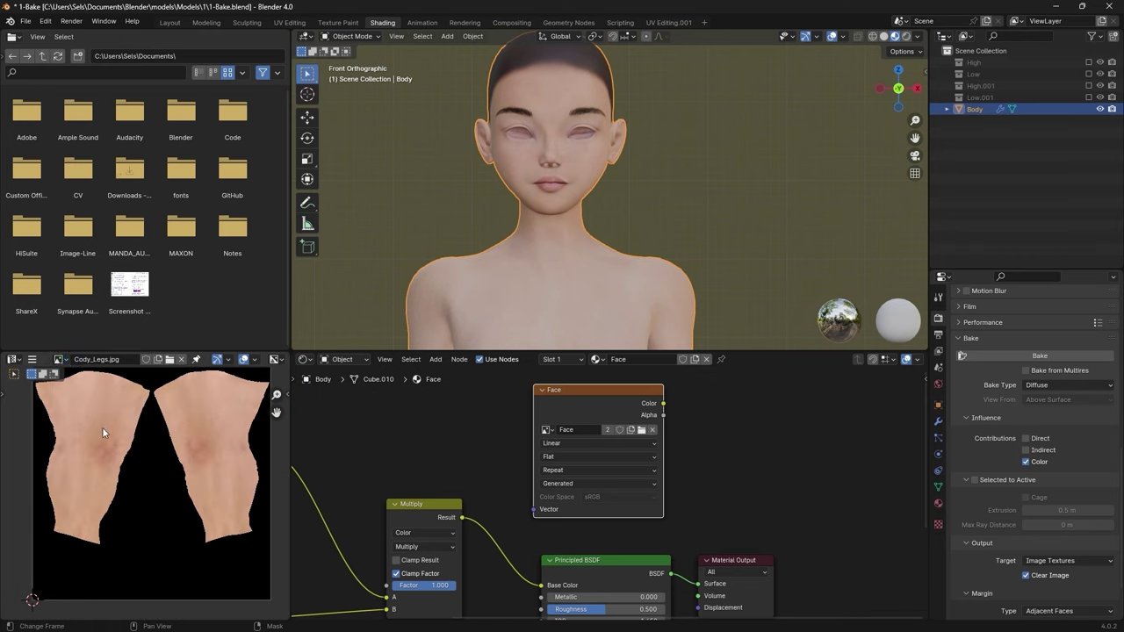
pyautogui.click(60, 359)
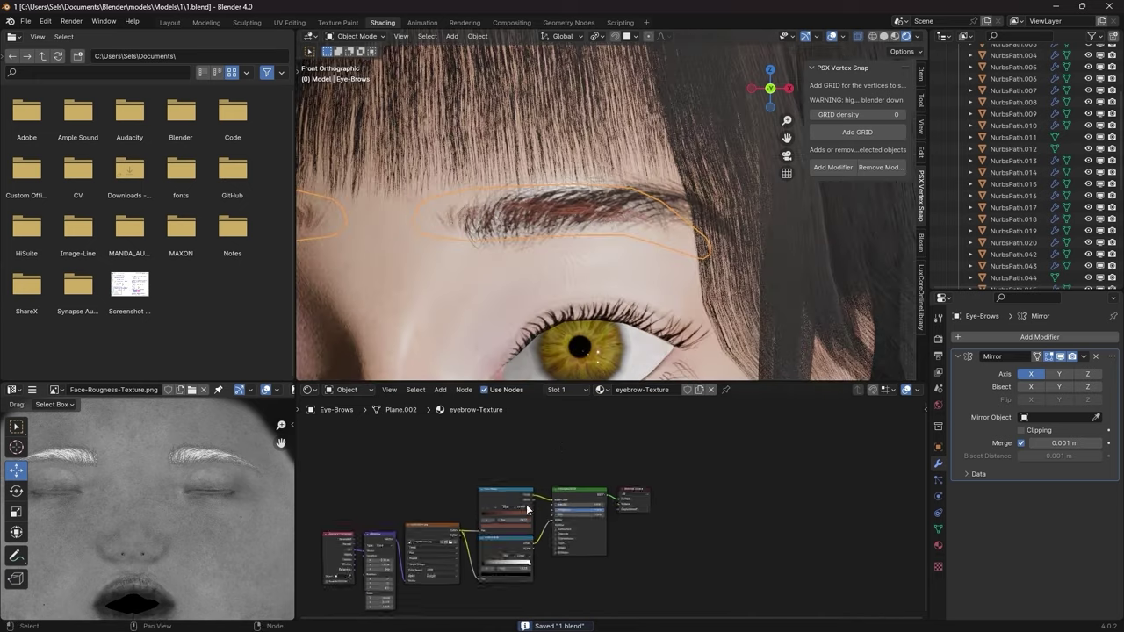
# - Adjust the reddish-brown stop of the Color Ramp feeding the eyebrow material's base colour
pyautogui.scroll(5, 647, 476)
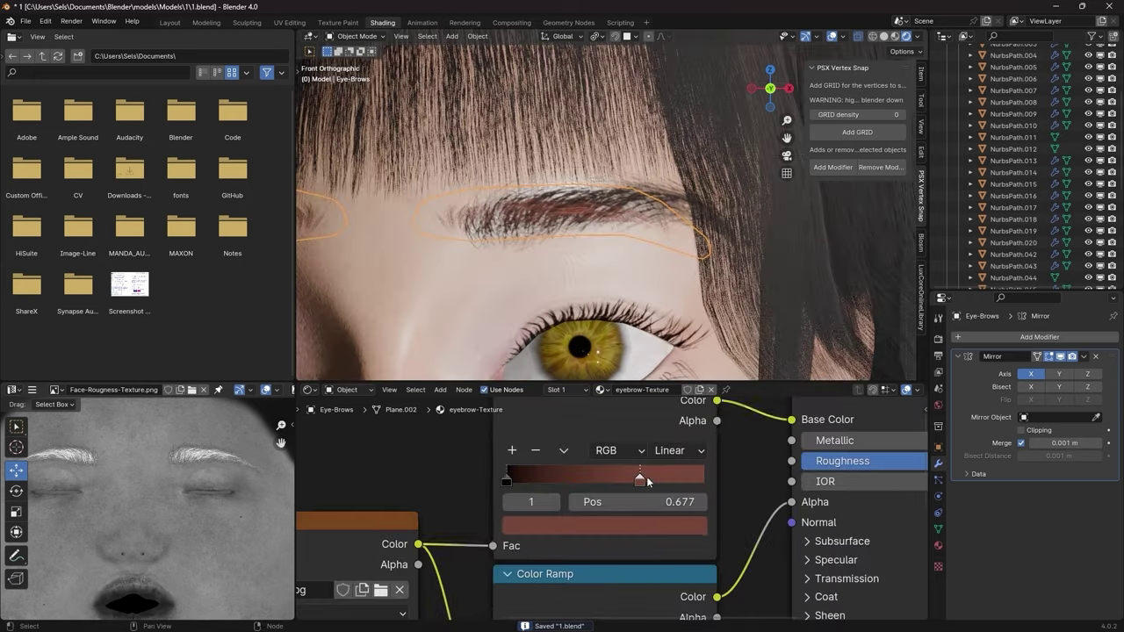
pyautogui.click(646, 476)
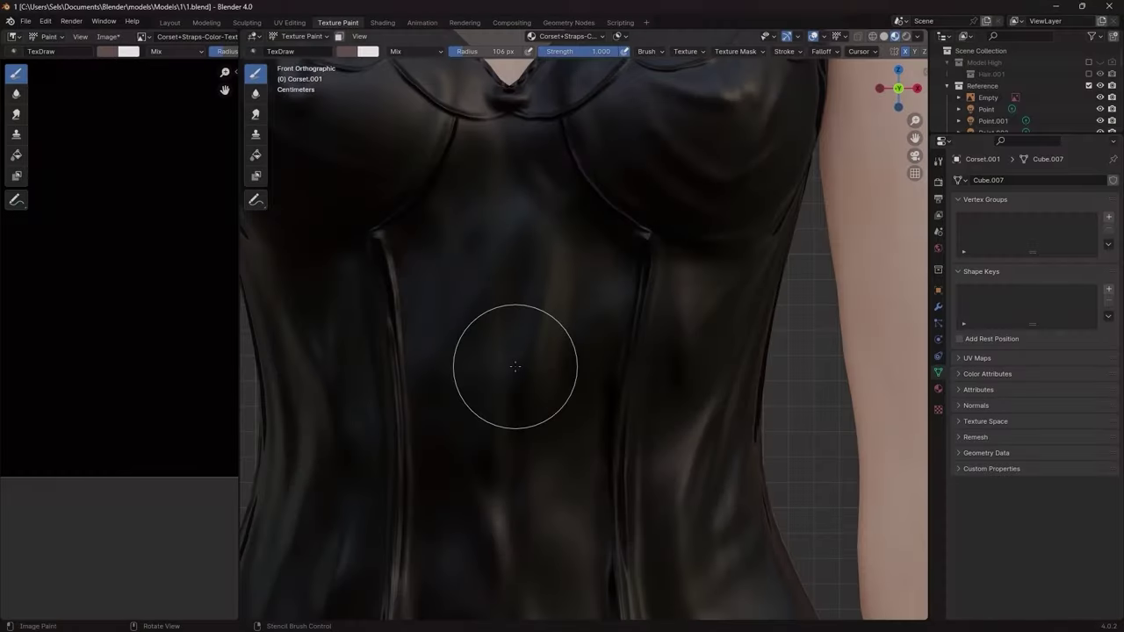
# - Texture-paint the corset's front centre panel using the TexDraw brush with a 106 px radius and full strength
pyautogui.moveTo(506, 205)
pyautogui.mouseDown()
pyautogui.moveTo(511, 474)
pyautogui.moveTo(495, 238)
pyautogui.mouseUp()
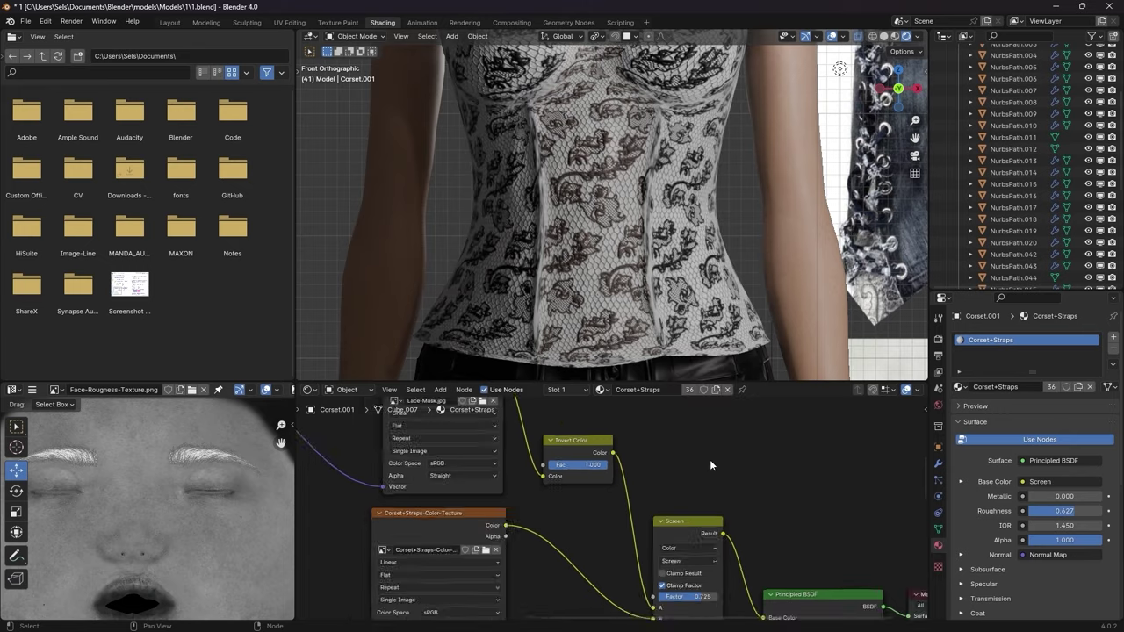
# - Change the mix node combining the lace mask and the corset's colour texture from Screen to Multiply
pyautogui.click(621, 199)
pyautogui.scroll(-5, 603, 533)
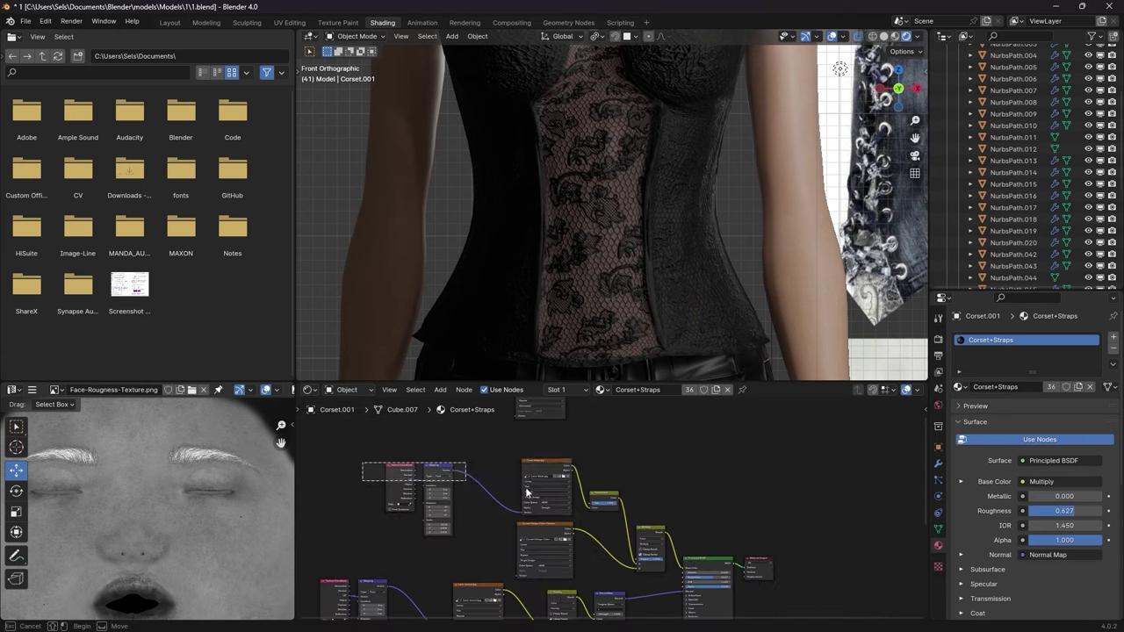
pyautogui.scroll(6, 600, 500)
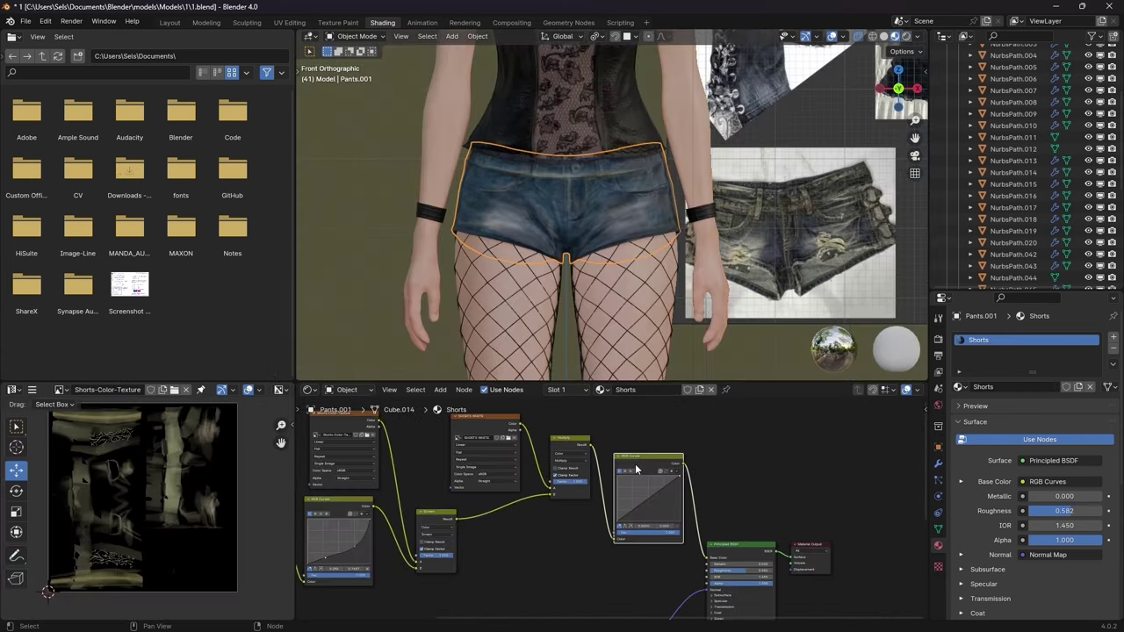
# - Bend the RGB Curves node in the Shorts material downward to darken the denim, with a point near 0.29, 0.12
pyautogui.scroll(4, 635, 465)
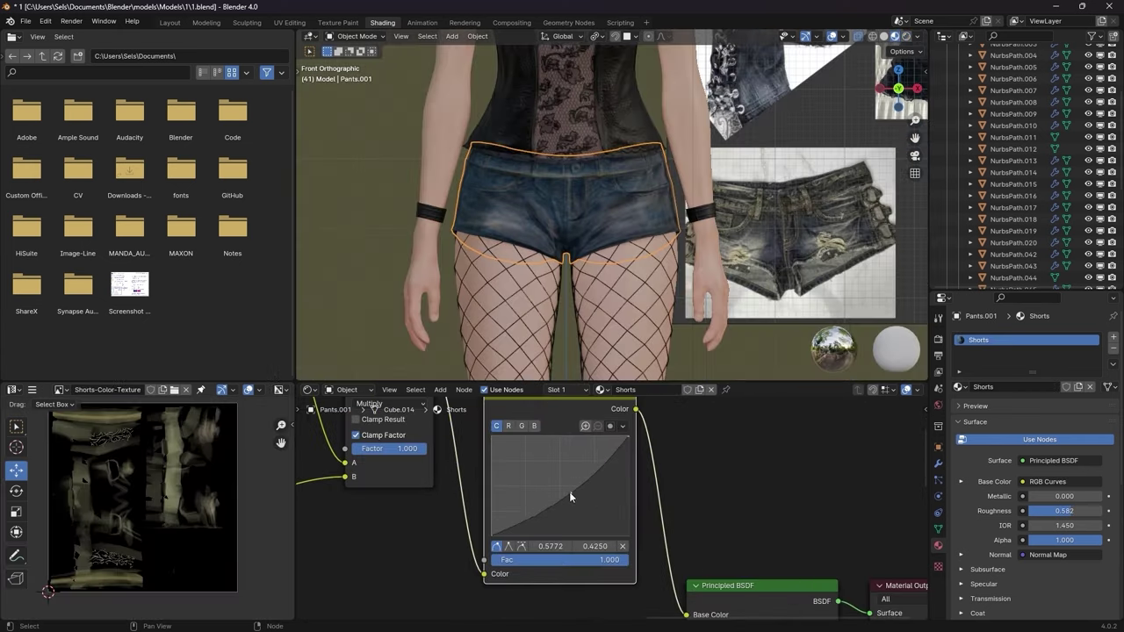
pyautogui.moveTo(570, 496); pyautogui.dragTo(598, 467)
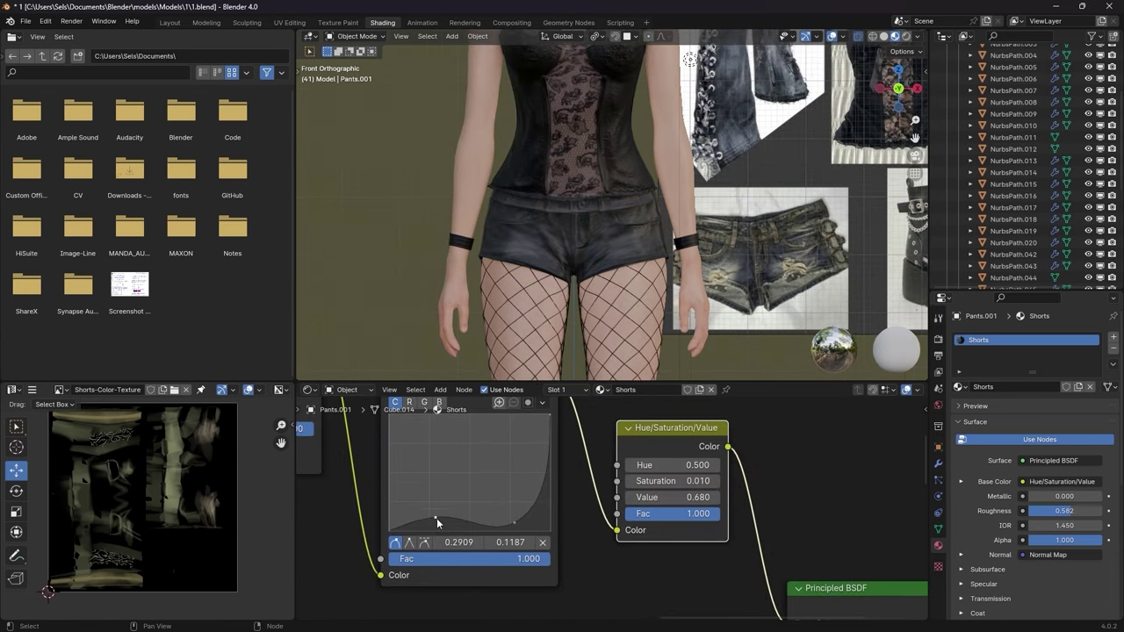
pyautogui.moveTo(436, 518); pyautogui.dragTo(439, 523)
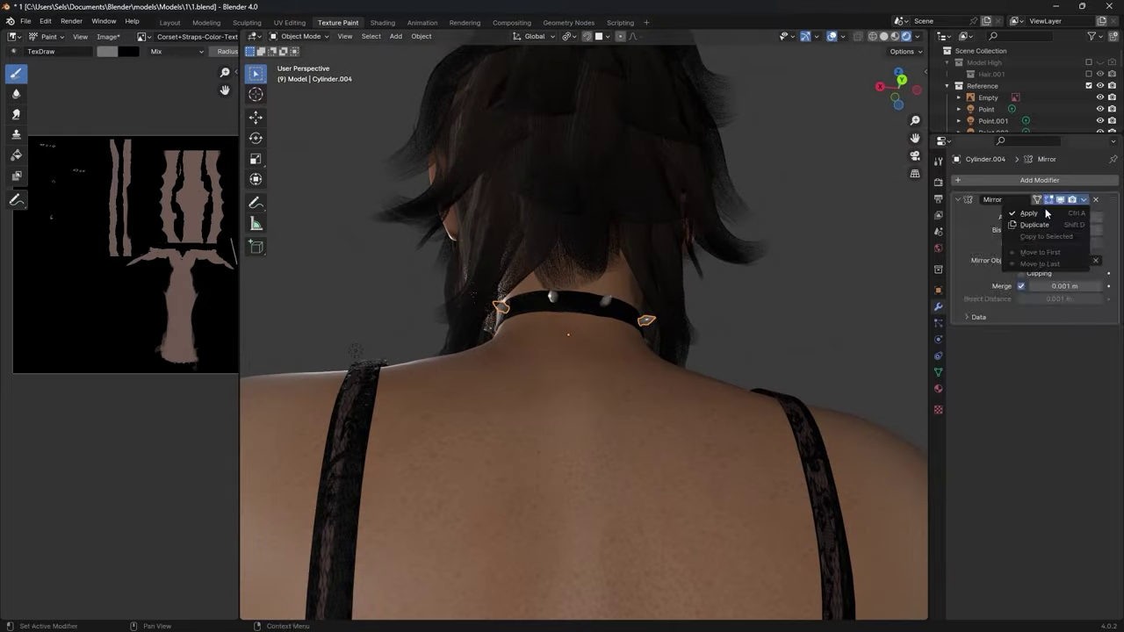
# - Apply the Mirror modifier on the choker spikes, Cylinder.004
pyautogui.click(1035, 207)
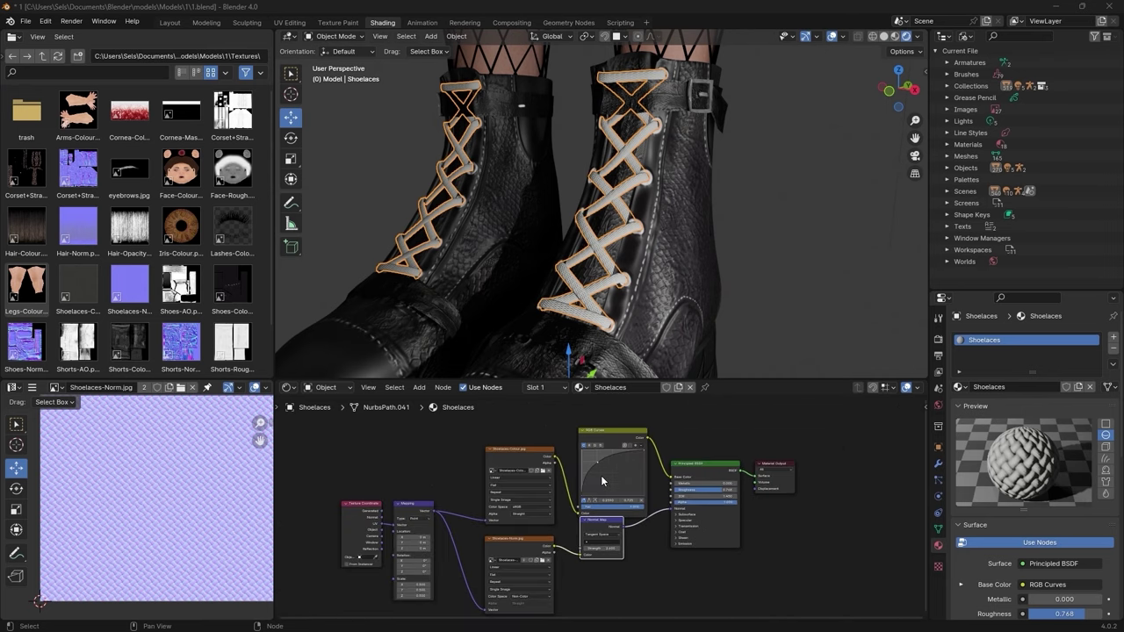
pyautogui.scroll(-3, 801, 256)
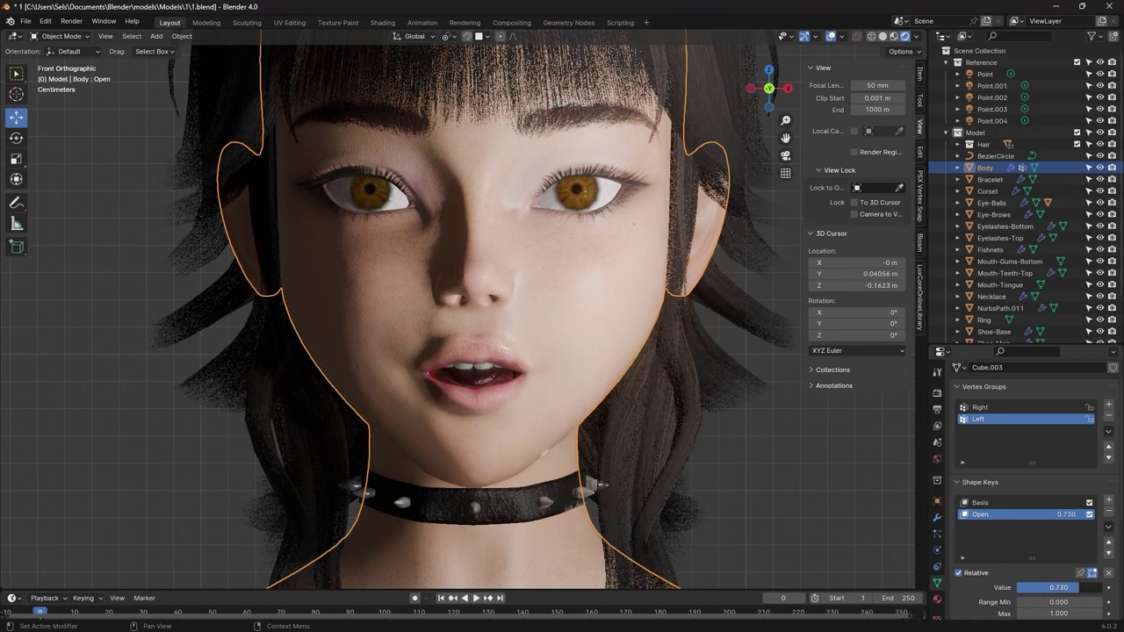
# - Adjust the body's Open shape key to about 0.73 to part the lips
pyautogui.moveTo(1063, 587); pyautogui.dragTo(1060, 587)
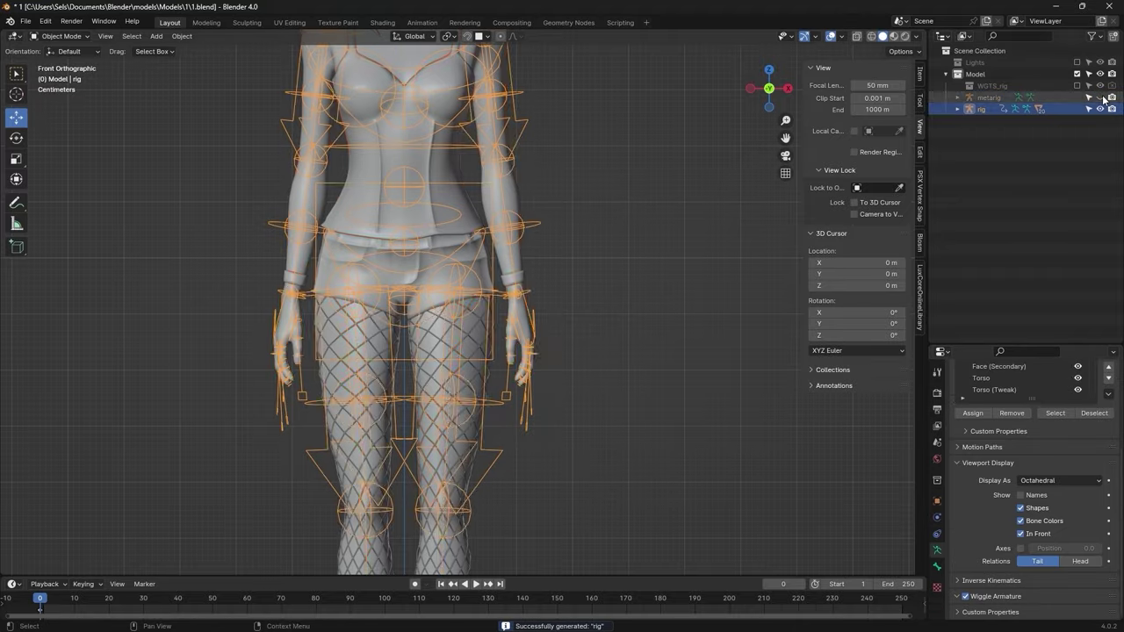
# - Parent the character's body, clothing and hair meshes to the generated rig
pyautogui.hotkey('ctrl', 'p')
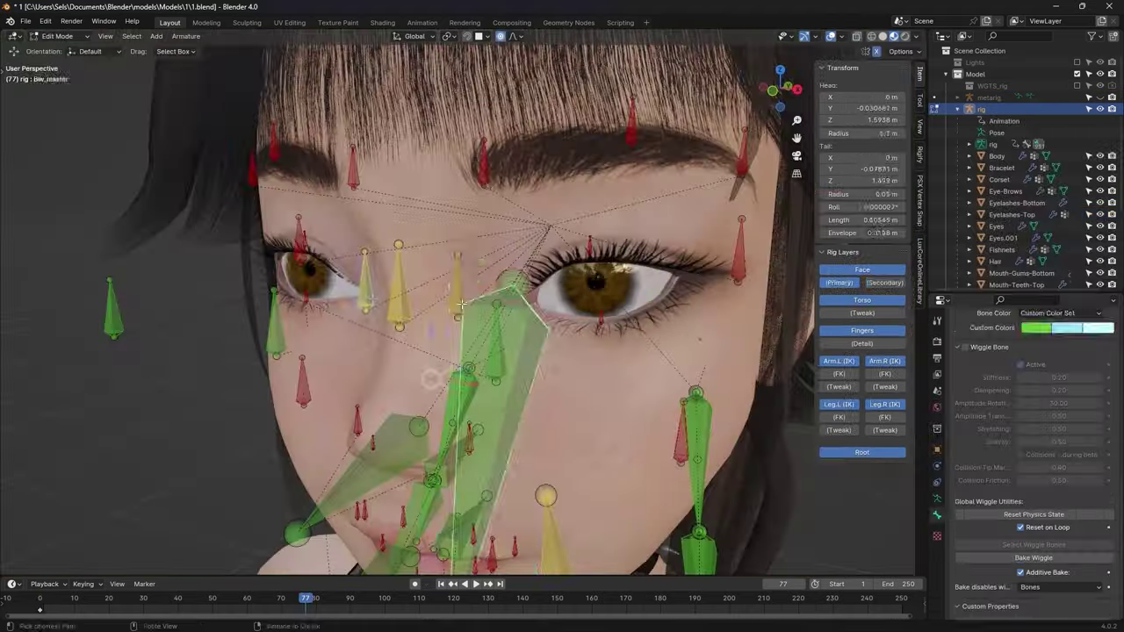
# - Clear the parent of the selected facial bone in the rig
pyautogui.hotkey('alt', 'p')
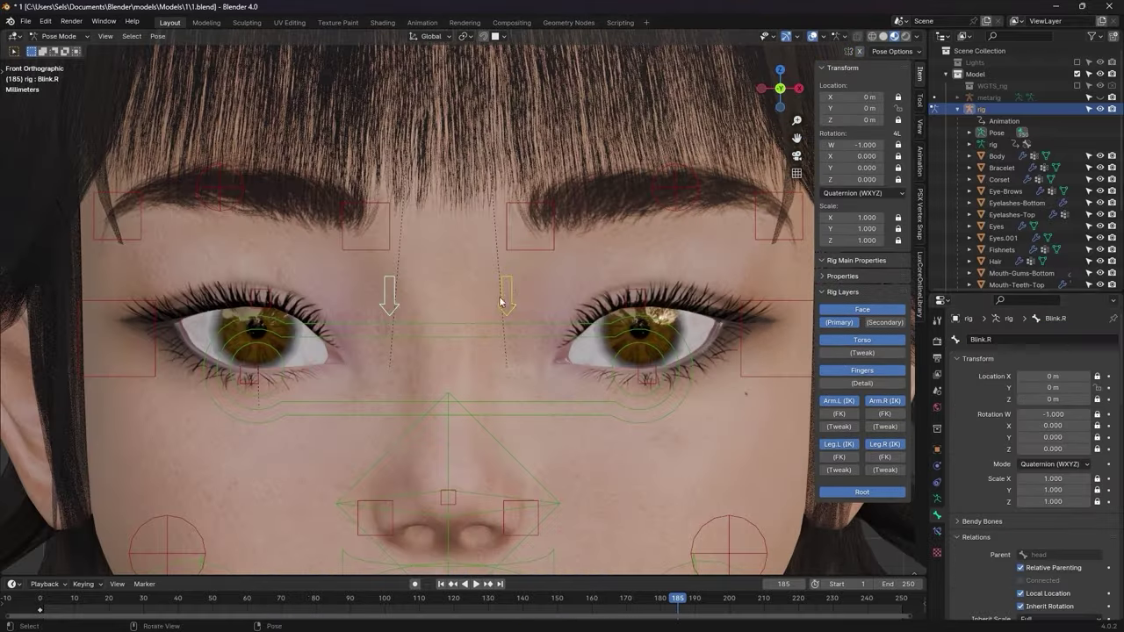
# - Move the Blink.R control bone to test the eyelid blink
pyautogui.press('g')
pyautogui.moveTo(558, 325)
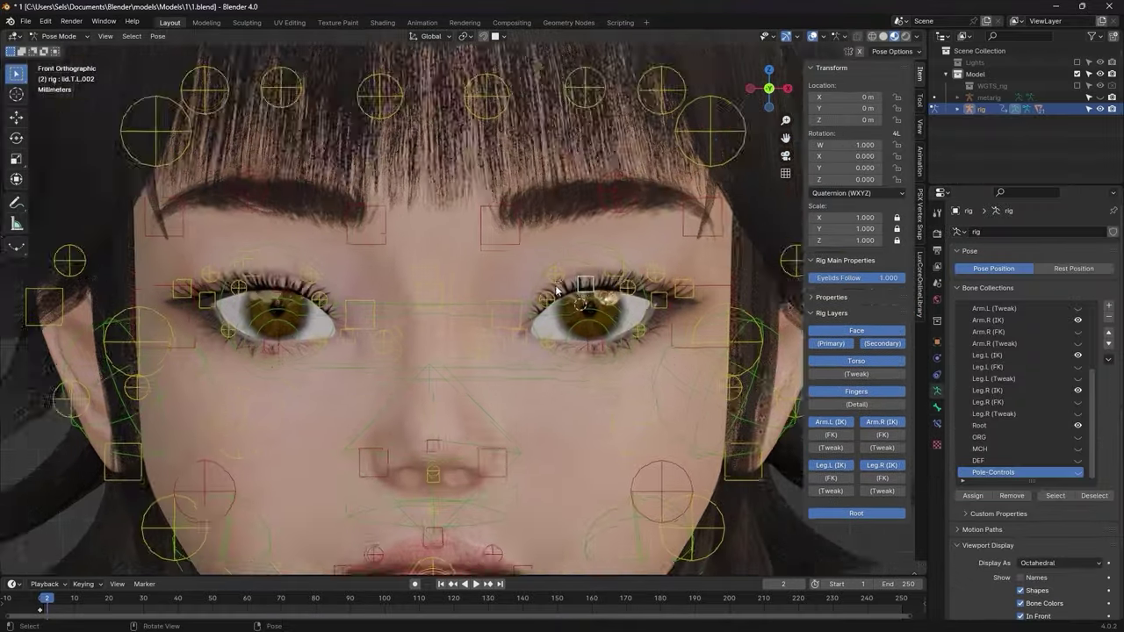
# - Move the upper eyelid control lid.T.L.002 down about 0.0133 m and sideways about 0.0018 m to close the eye
pyautogui.press('g')
pyautogui.click(713, 380)
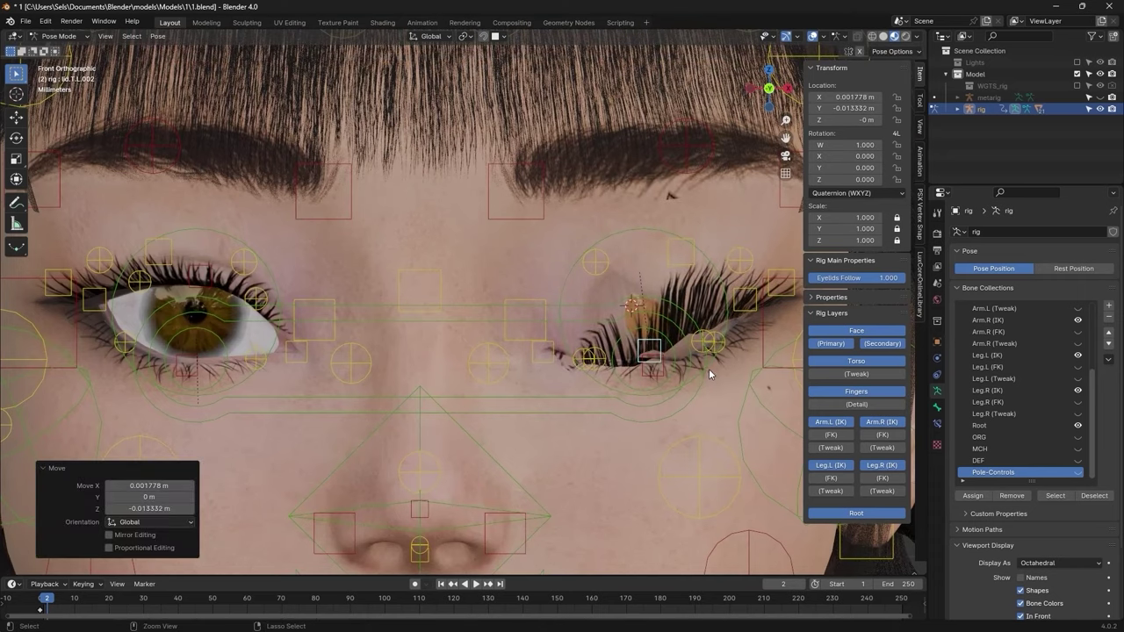
pyautogui.scroll(3, 729, 362)
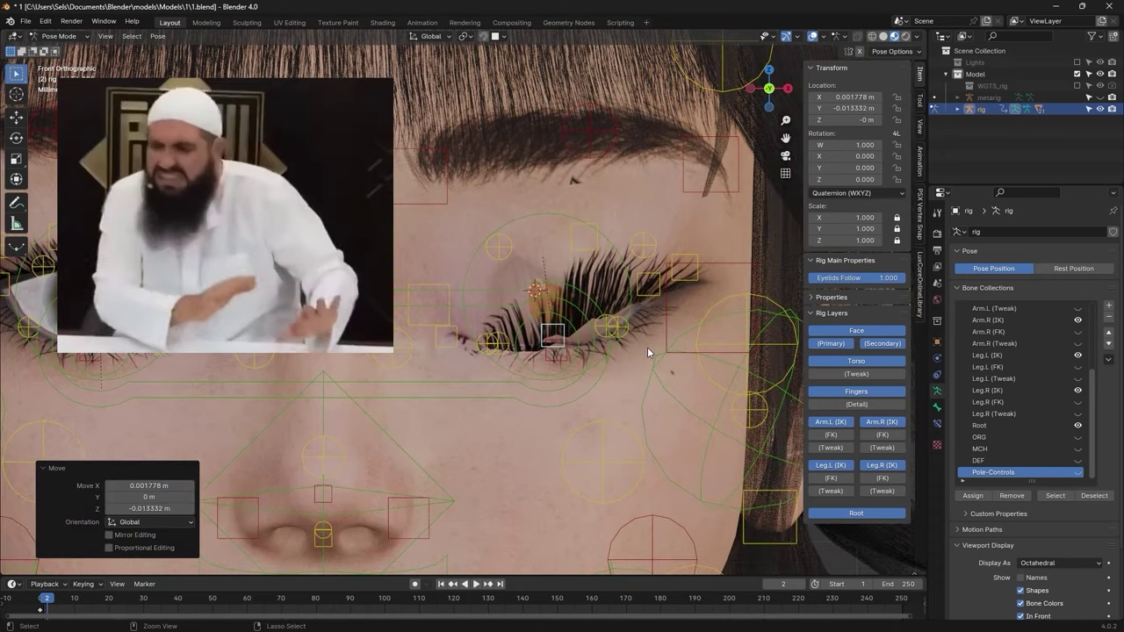